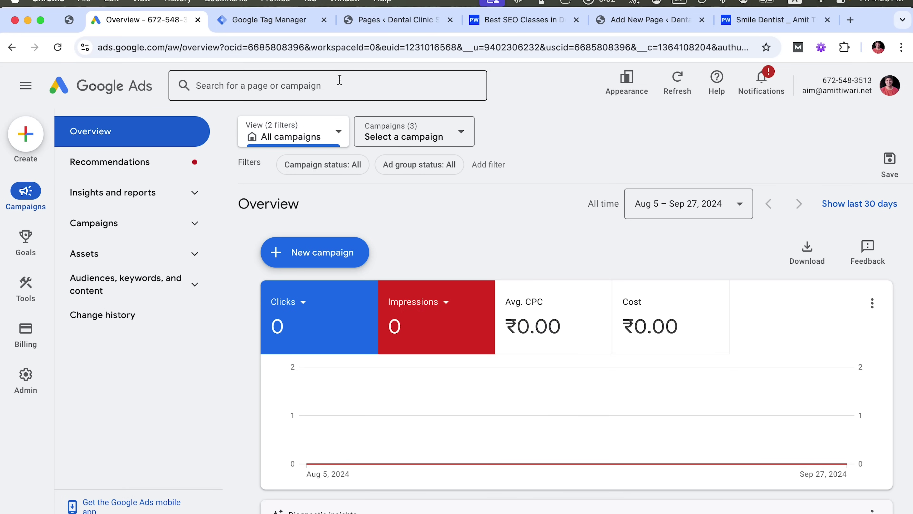
Fill the Best SEO Classes contact form with a test first name, e-mail and phone number, then send it
left_click(505, 21)
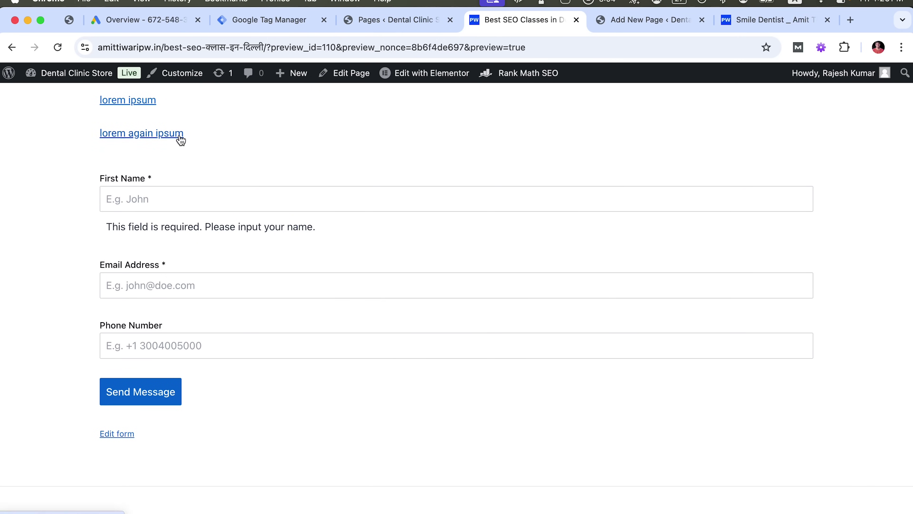
left_click(112, 198)
scroll(160, 254, "up", 2)
type("amit")
key("Tab")
type("amit@demo.com")
key("Tab")
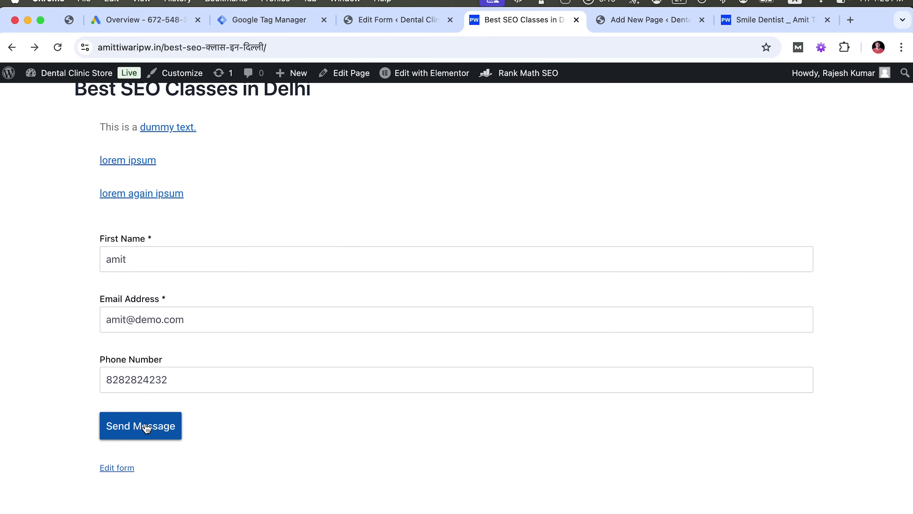
left_click(146, 428)
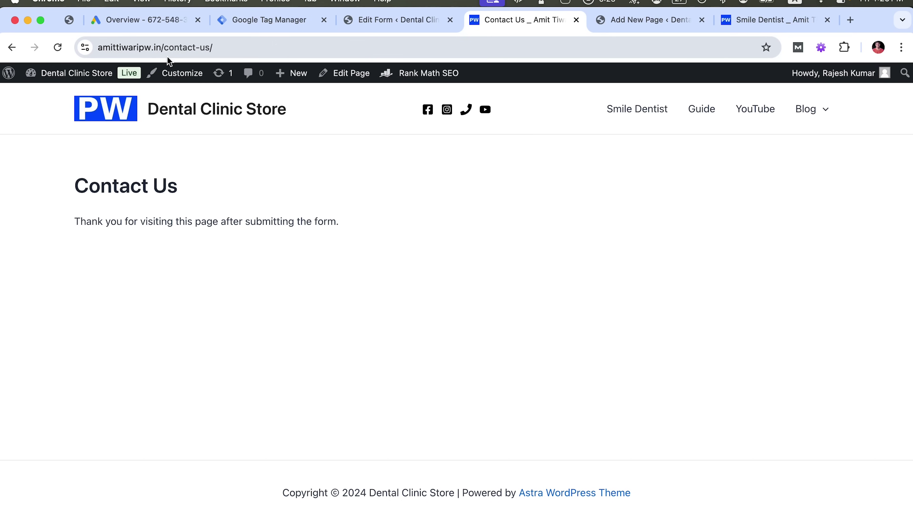
Go back to the form page, forward again to the Contact Us thank-you page, then return to Google Ads Overview
left_click(11, 55)
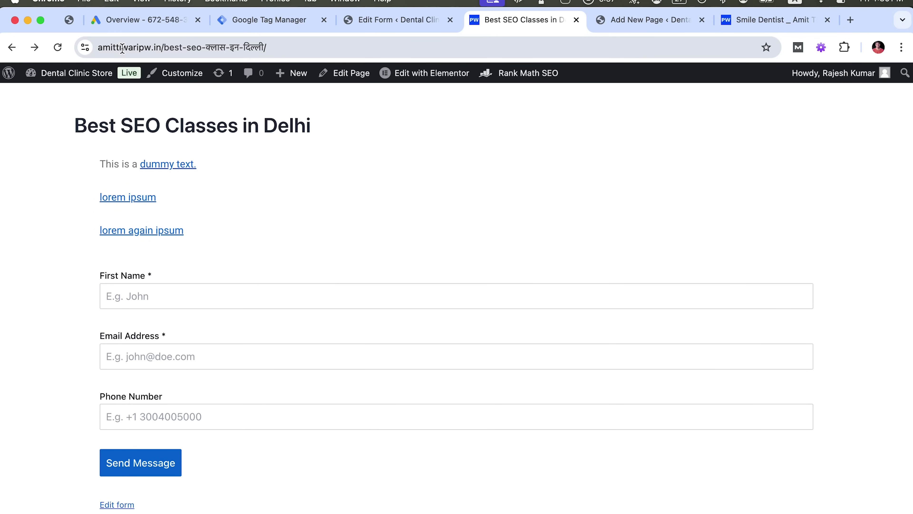
left_click(184, 41)
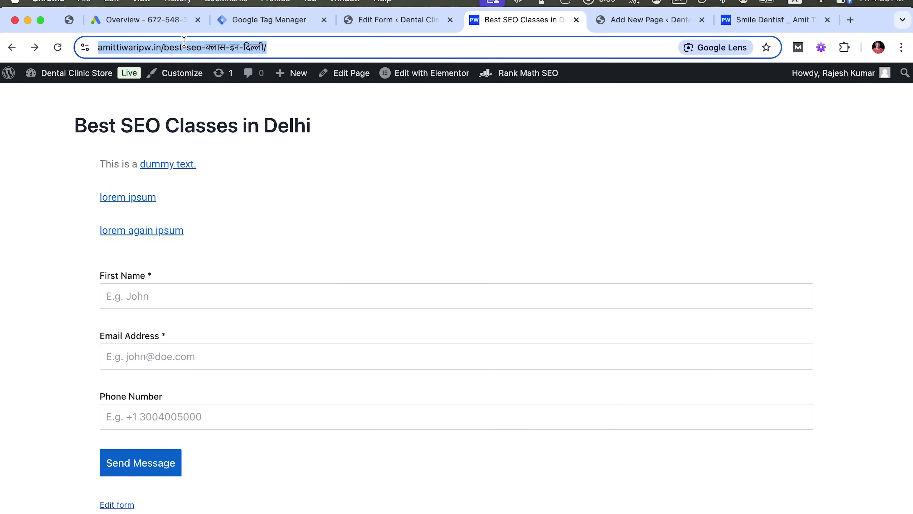
left_click(167, 23)
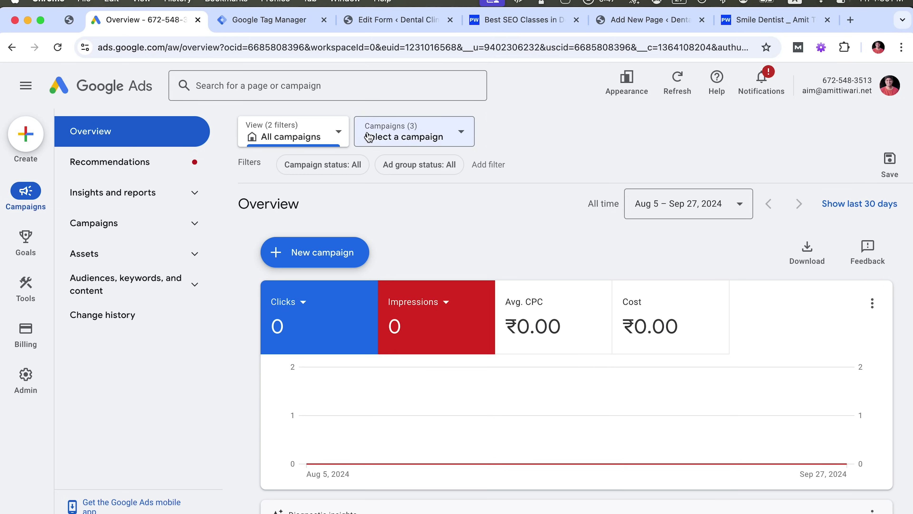
left_click(499, 22)
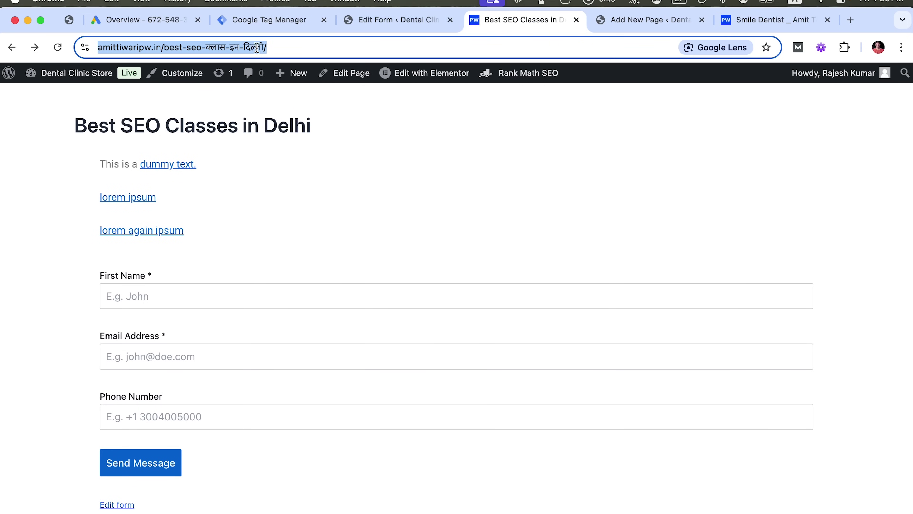
left_click(34, 46)
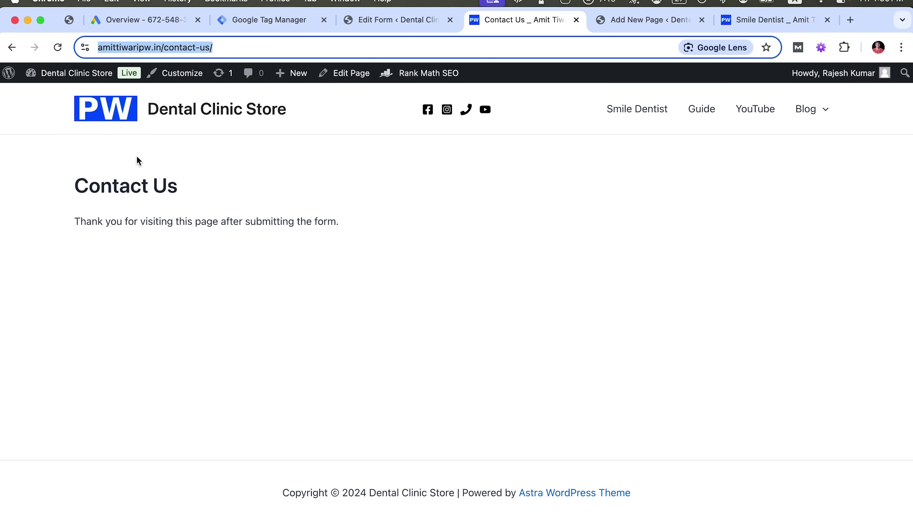
left_click(172, 20)
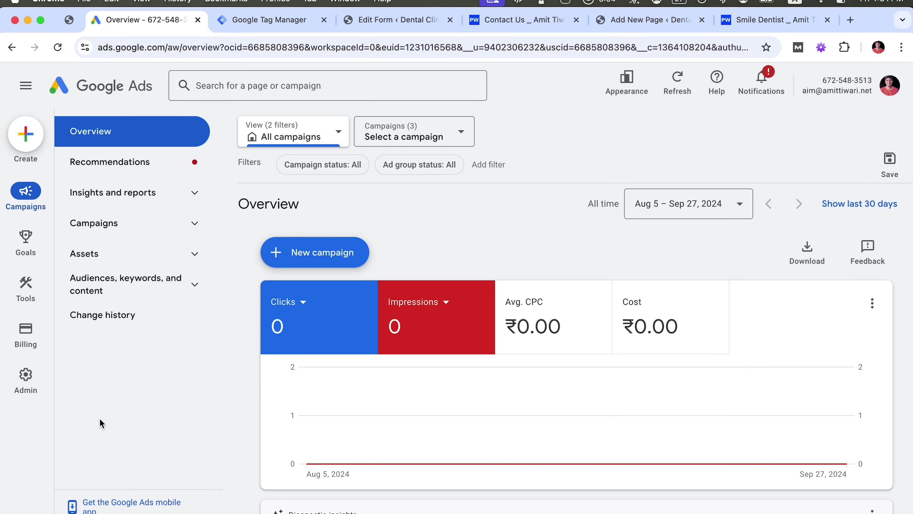
key("super+5")
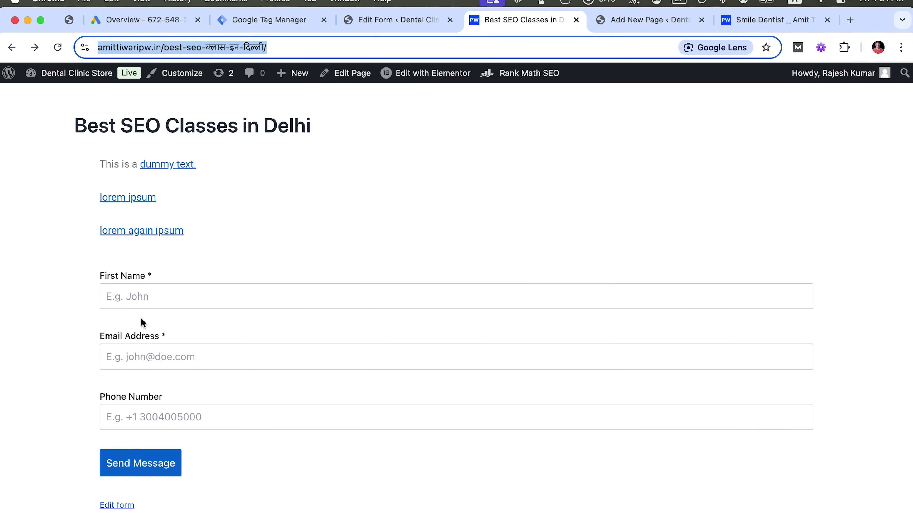
left_click(234, 21)
left_click(170, 25)
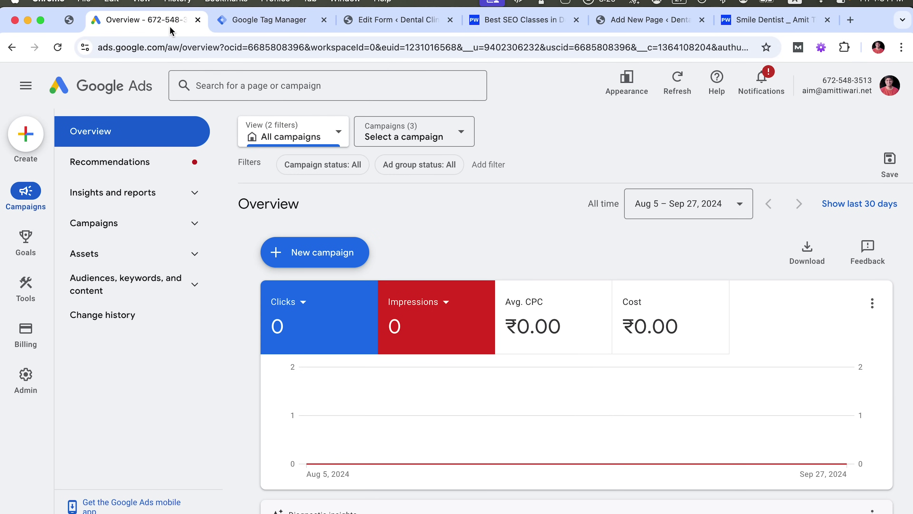
left_click(266, 22)
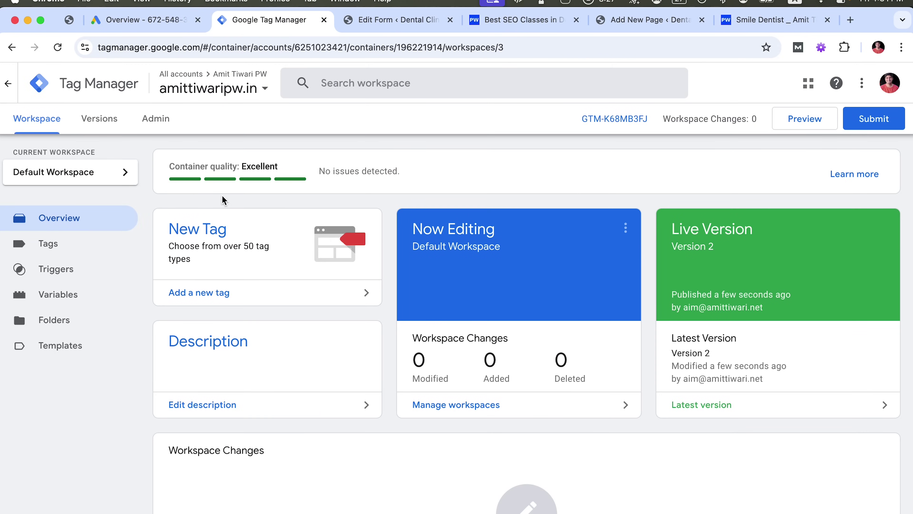
left_click(163, 23)
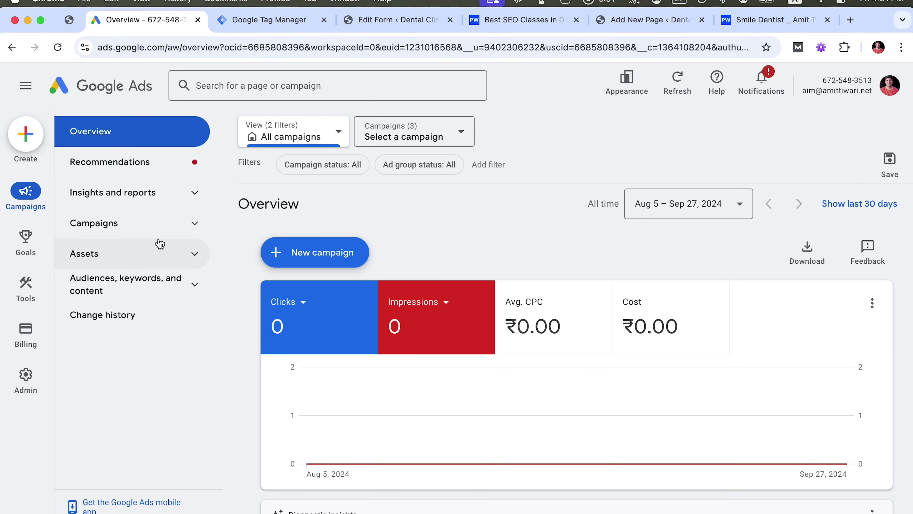
Create a new conversion action from the Create (+) menu
left_click(24, 145)
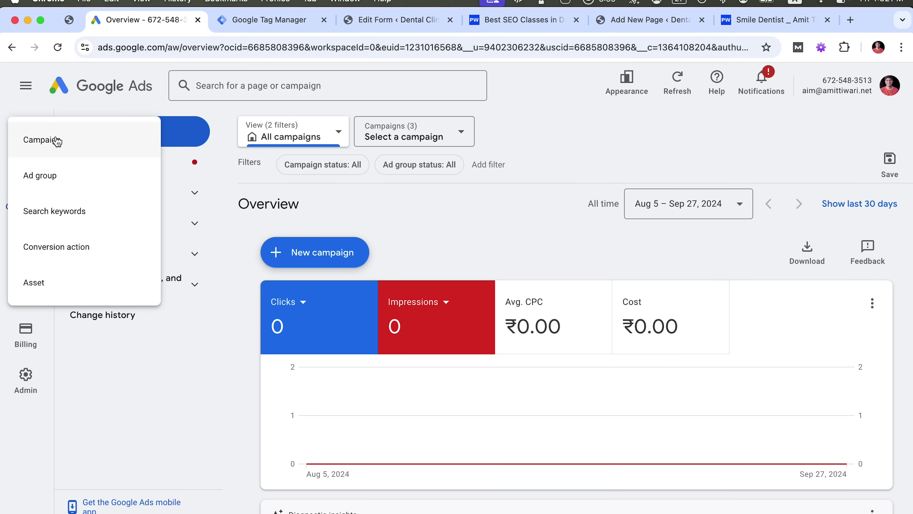
left_click(88, 247)
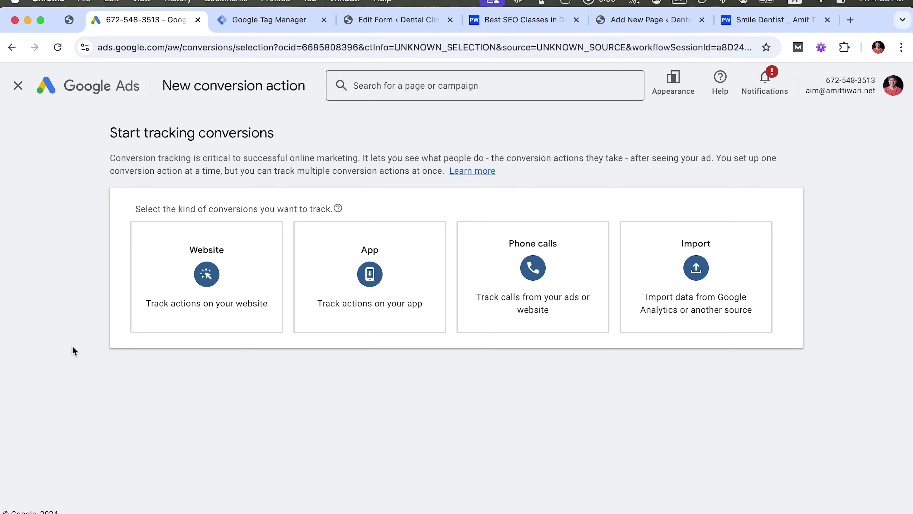
Choose Website as the conversion type and check the Contact Us redirect on the site
mouse_move(153, 271)
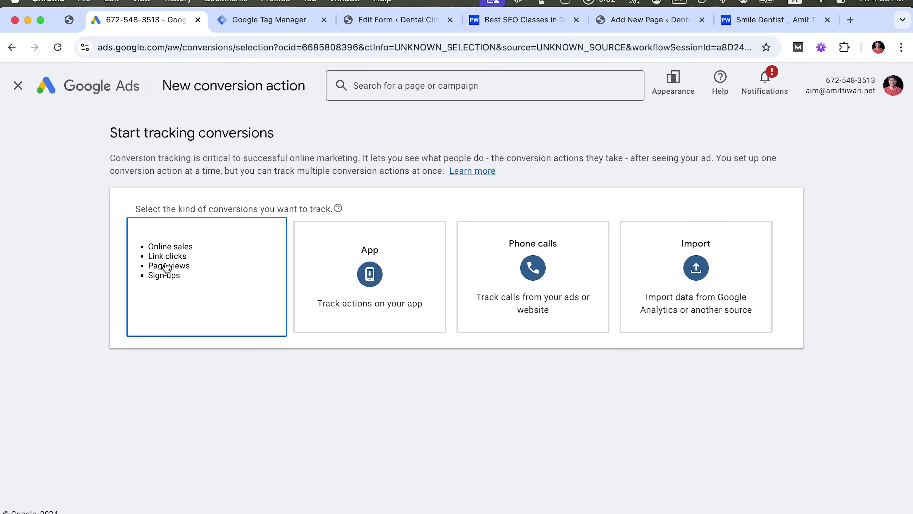
left_click(171, 270)
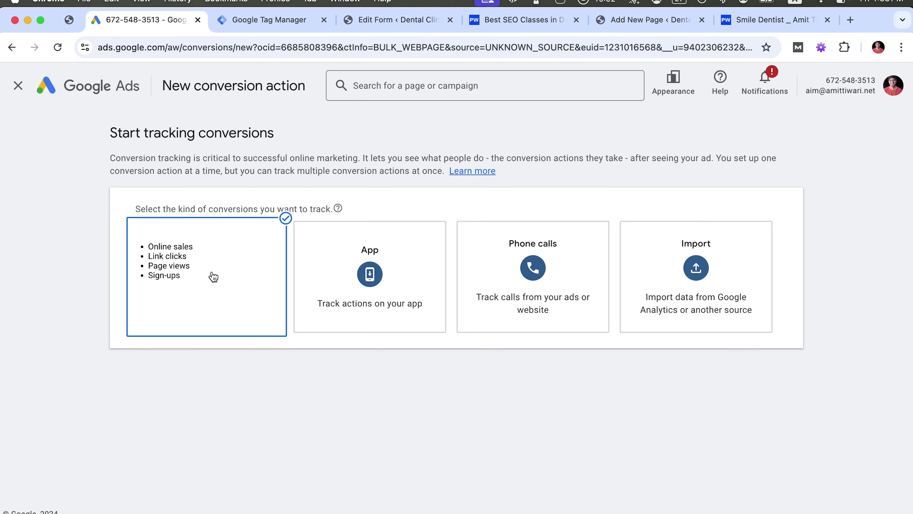
key("super+5")
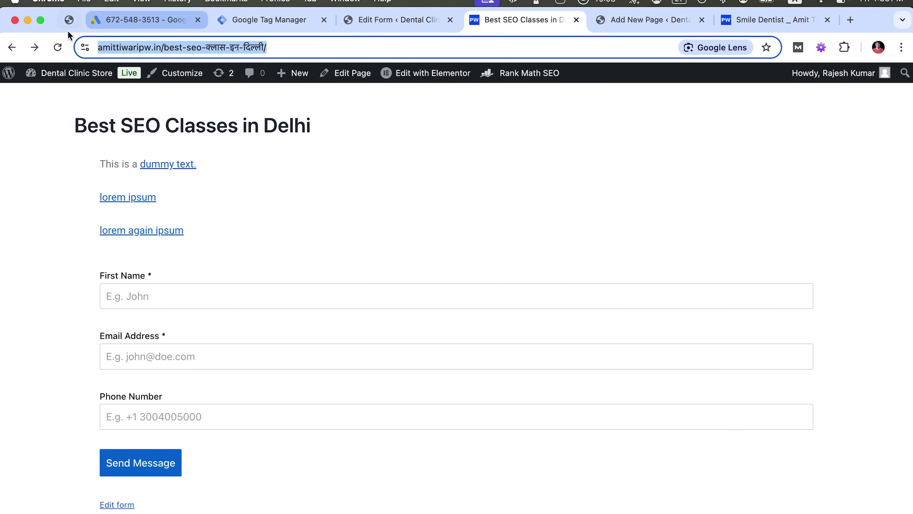
left_click(34, 44)
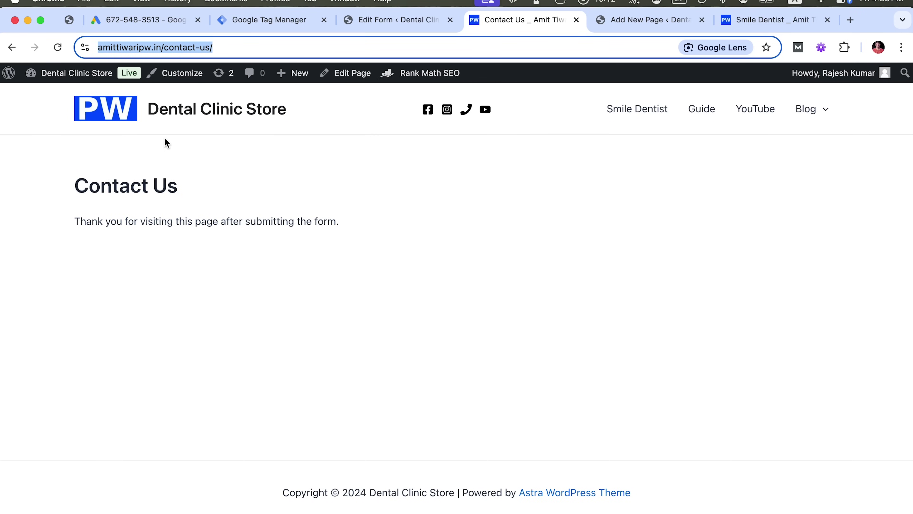
left_click(12, 47)
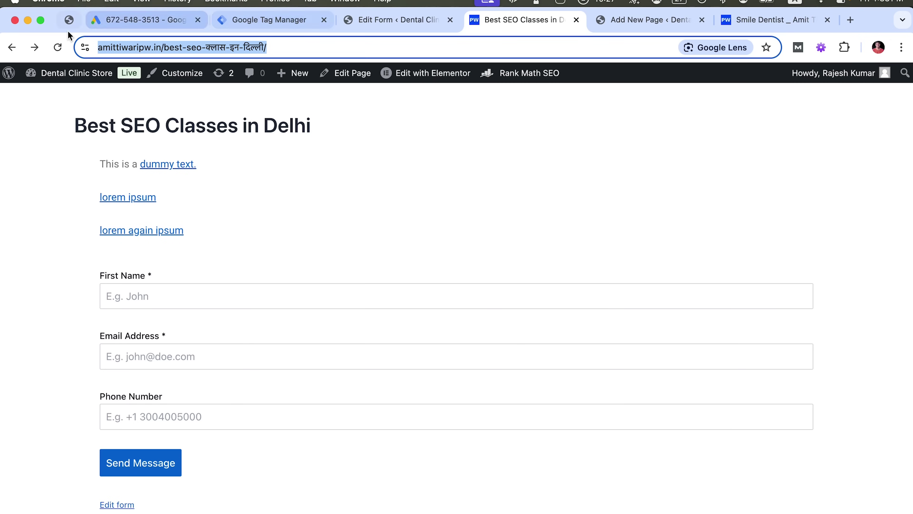
left_click(34, 47)
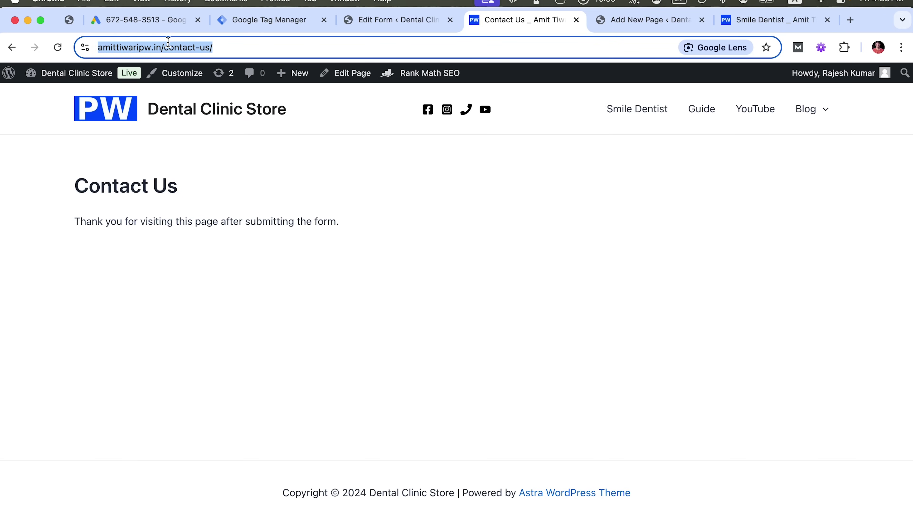
Return to the new conversion action and select the empty Website domain field
left_click(270, 20)
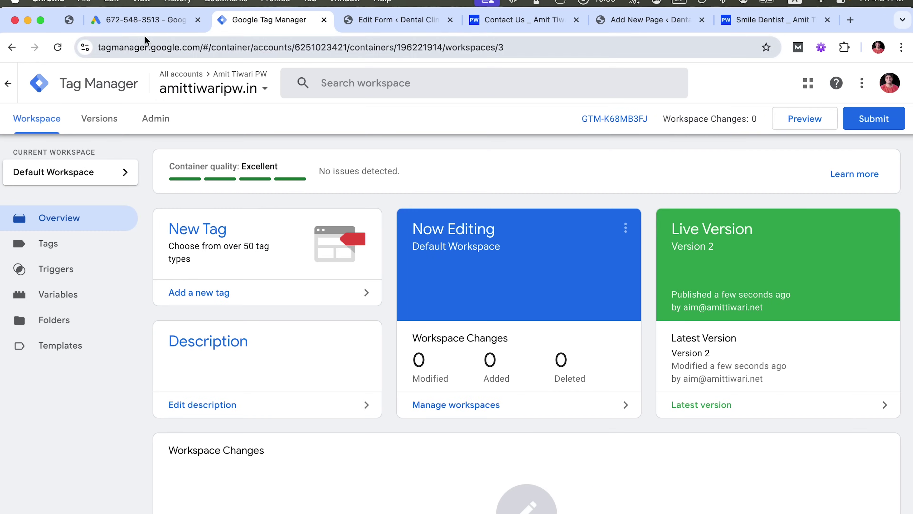
left_click(148, 28)
left_click(166, 272)
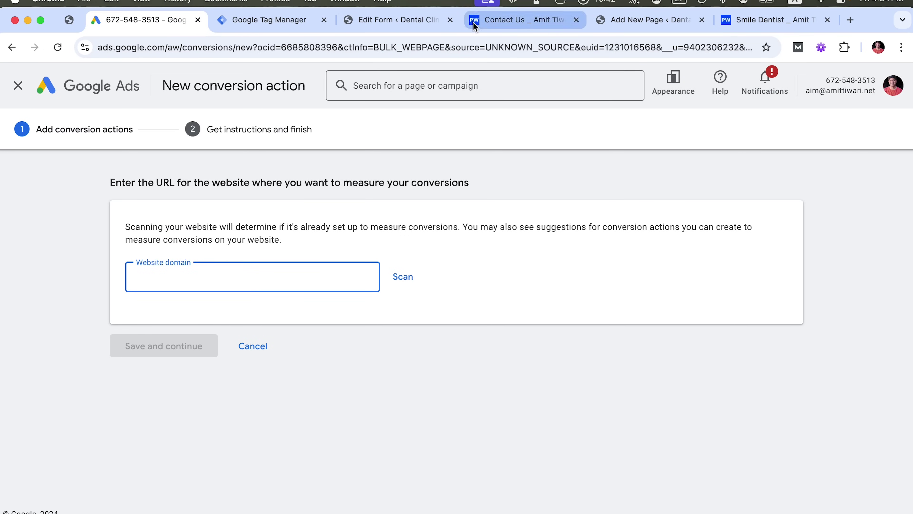
left_click(518, 20)
left_click(163, 47)
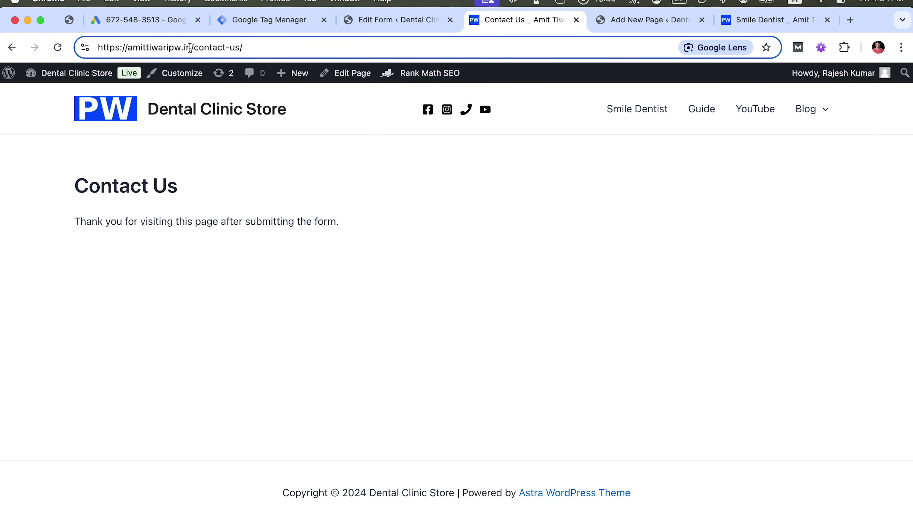
left_click_drag(194, 47, 94, 48)
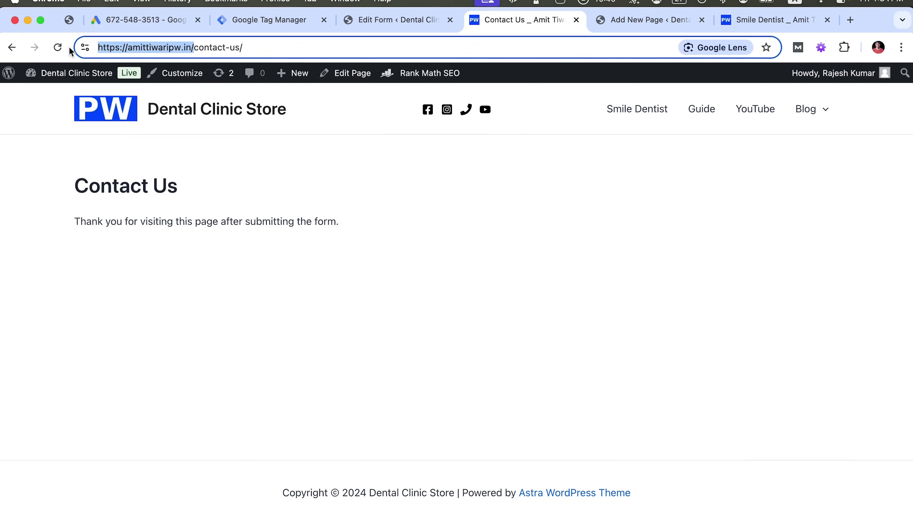
key("super+c")
left_click(143, 22)
key("super+v")
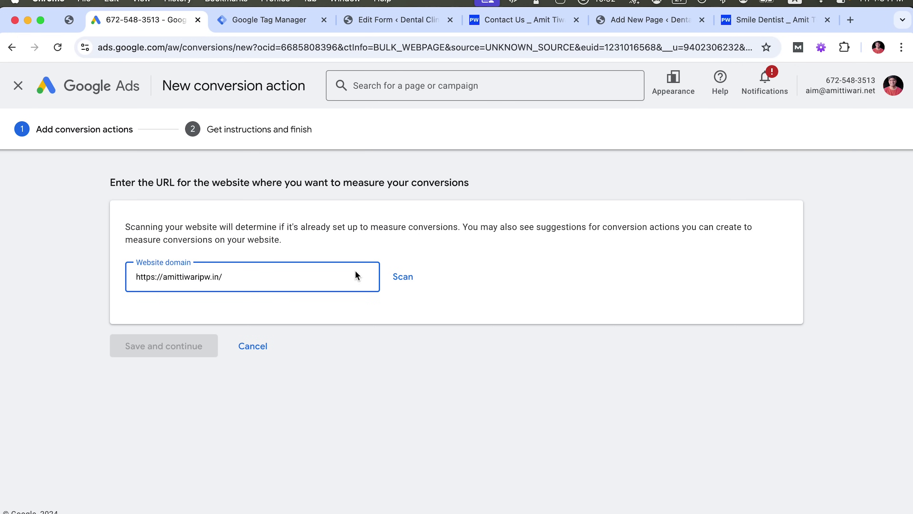
left_click(401, 277)
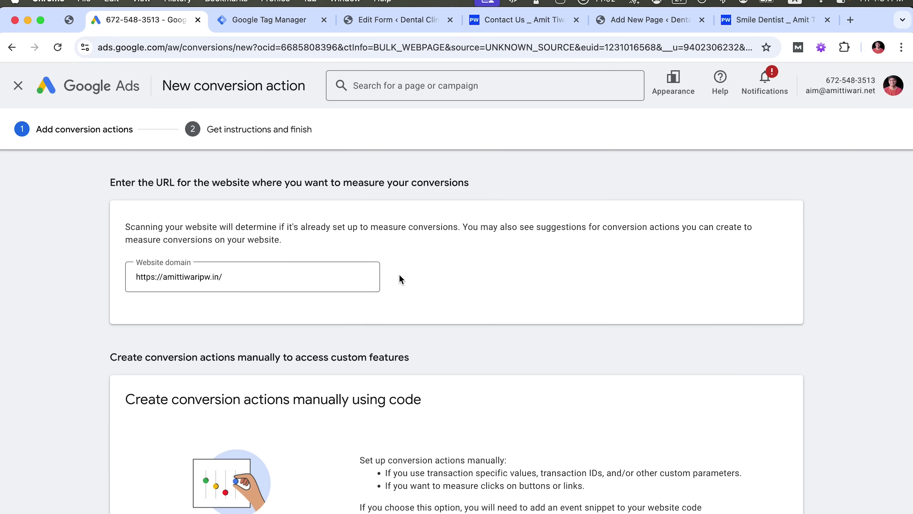
scroll(79, 363, "down", 3)
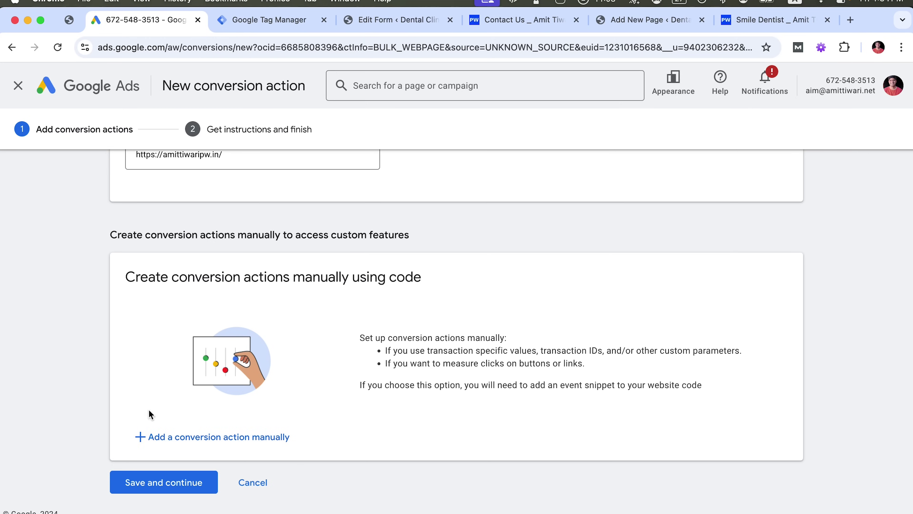
Add a conversion action manually and open its goal category dropdown
left_click(188, 437)
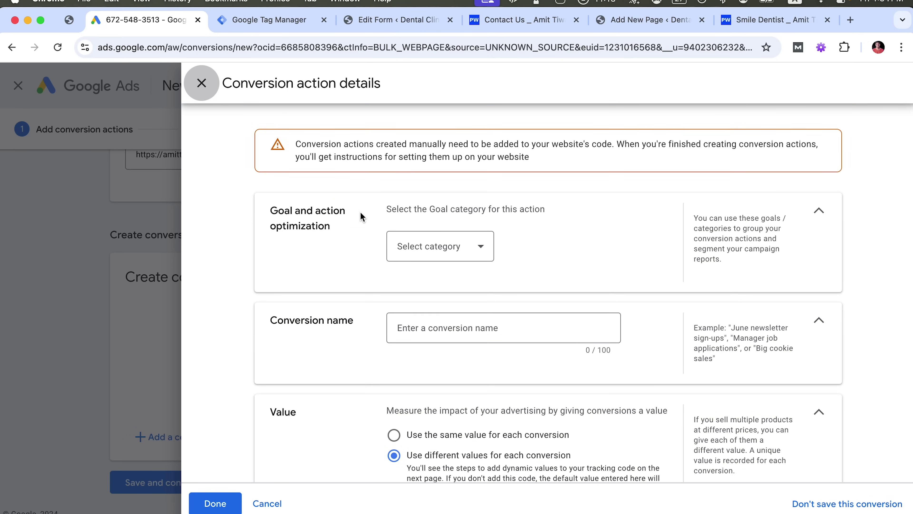
scroll(361, 216, "down", 1)
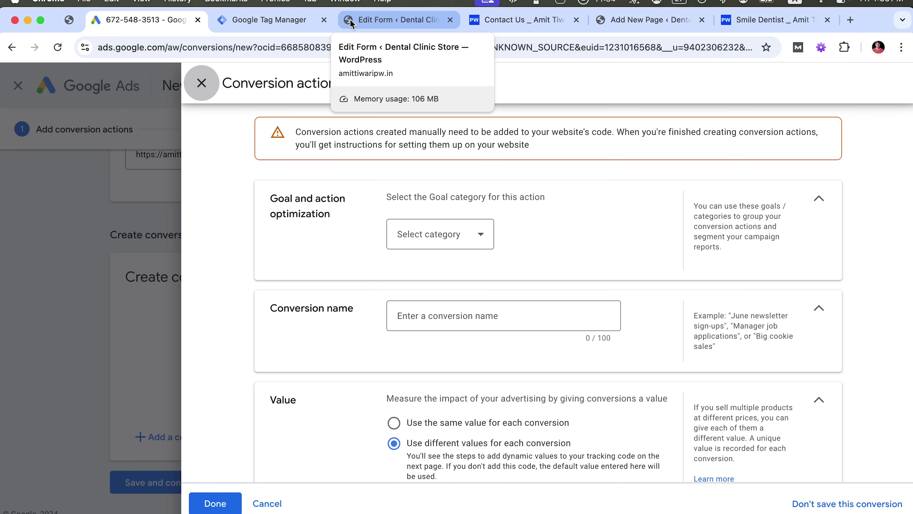
left_click(496, 22)
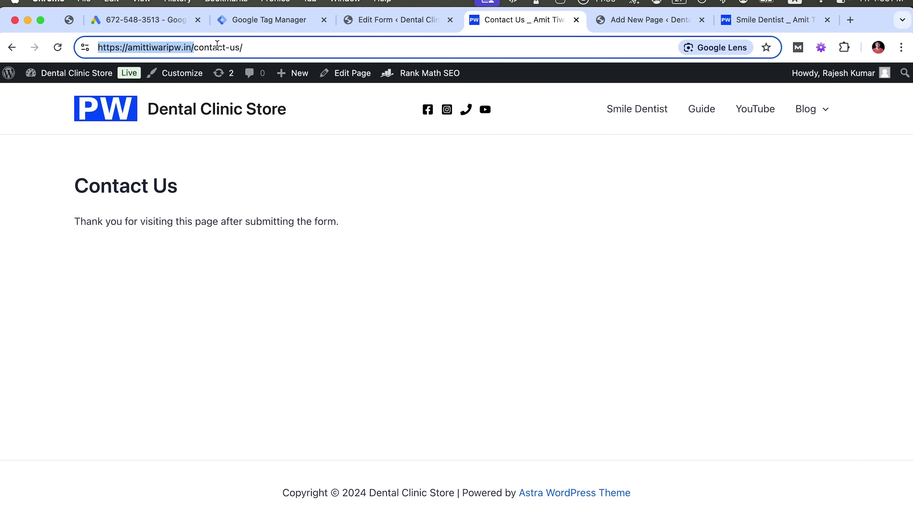
left_click(152, 22)
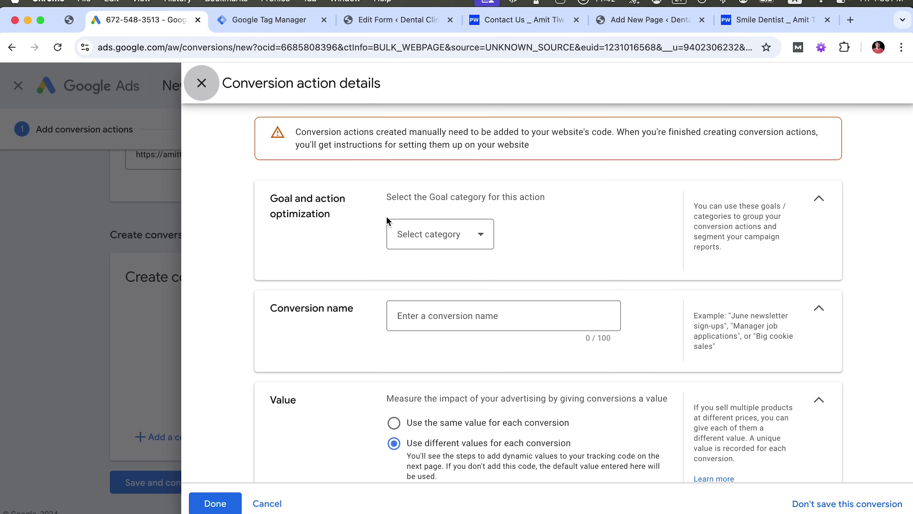
left_click(419, 236)
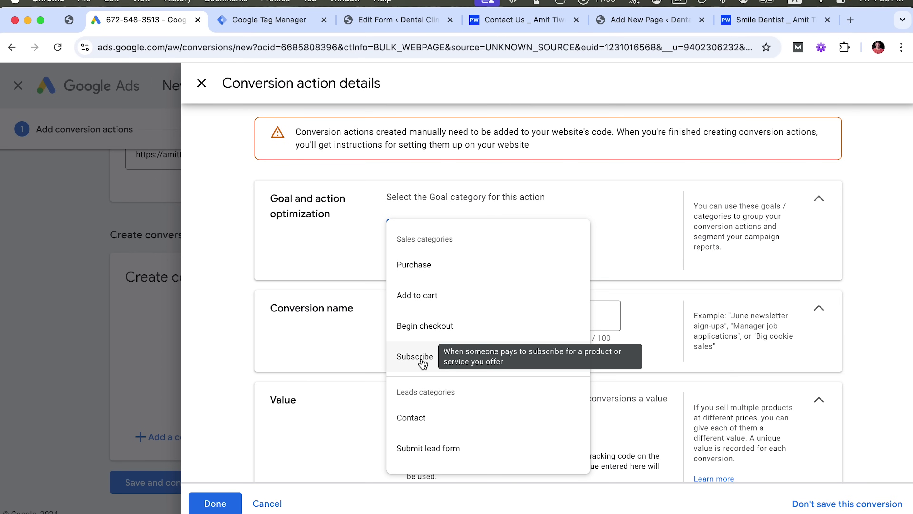
Try Purchase, Add to cart and Begin checkout as the goal category
scroll(423, 363, "down", 1)
scroll(423, 365, "down", 4)
scroll(418, 341, "up", 5)
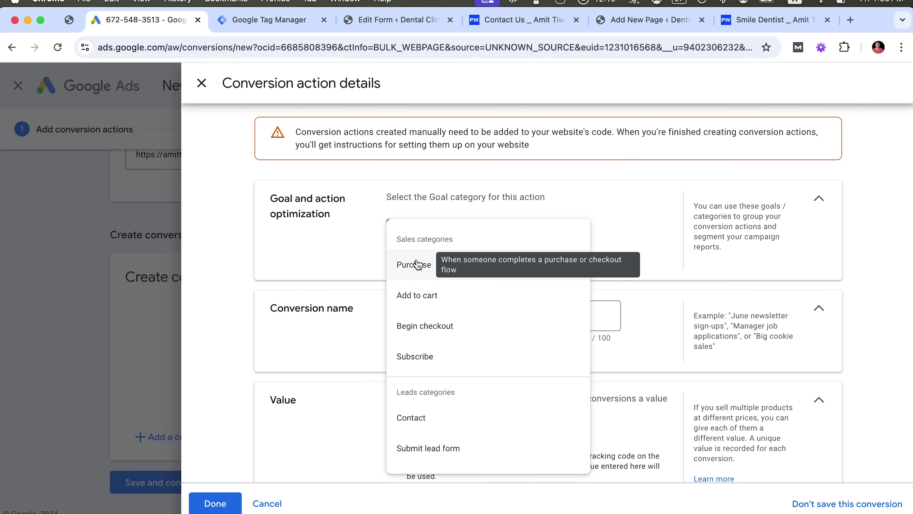
left_click(415, 264)
left_click(419, 234)
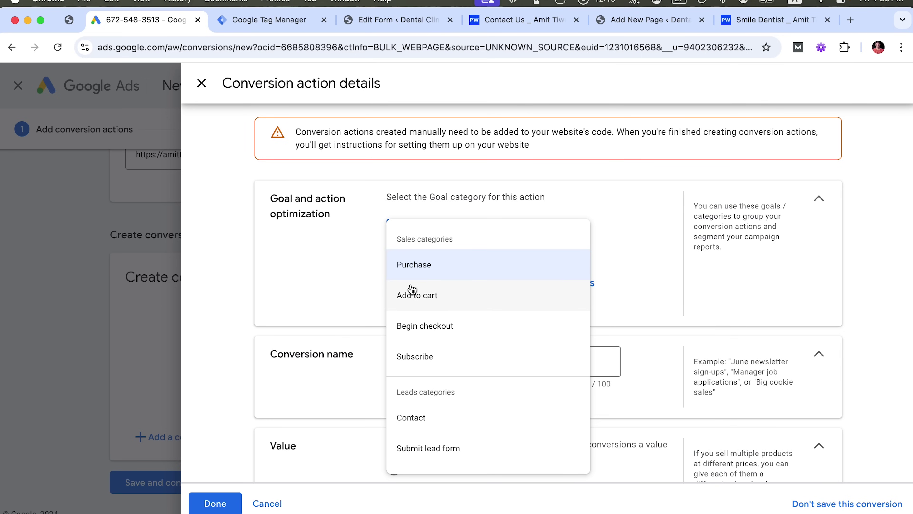
left_click(417, 293)
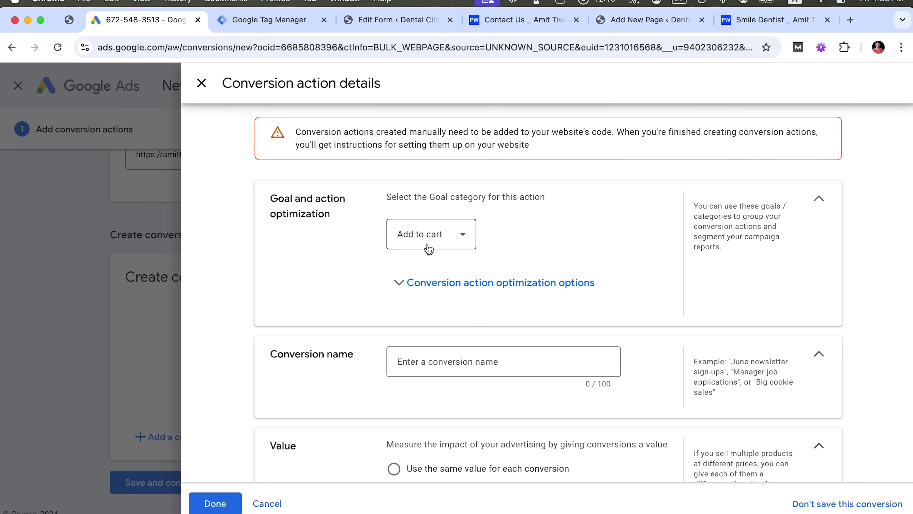
left_click(423, 234)
left_click(423, 315)
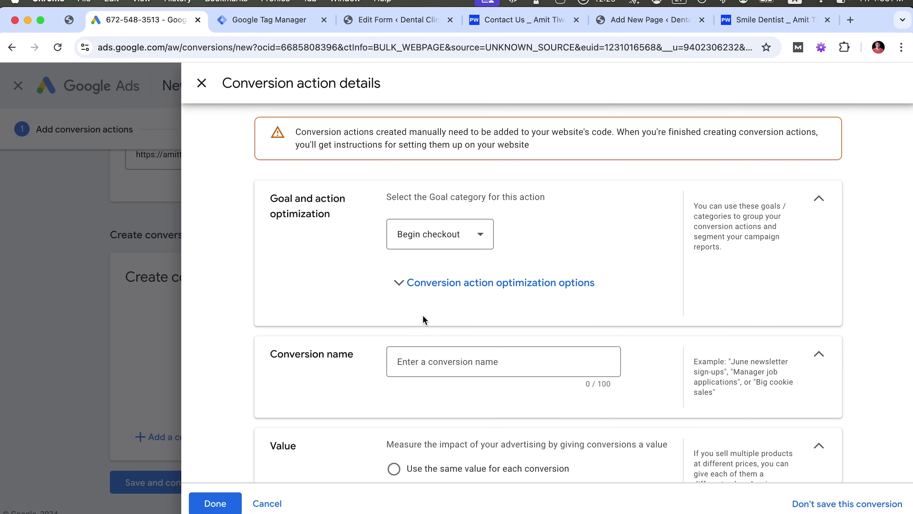
Pick Page view as the goal category
left_click(443, 248)
scroll(434, 312, "down", 3)
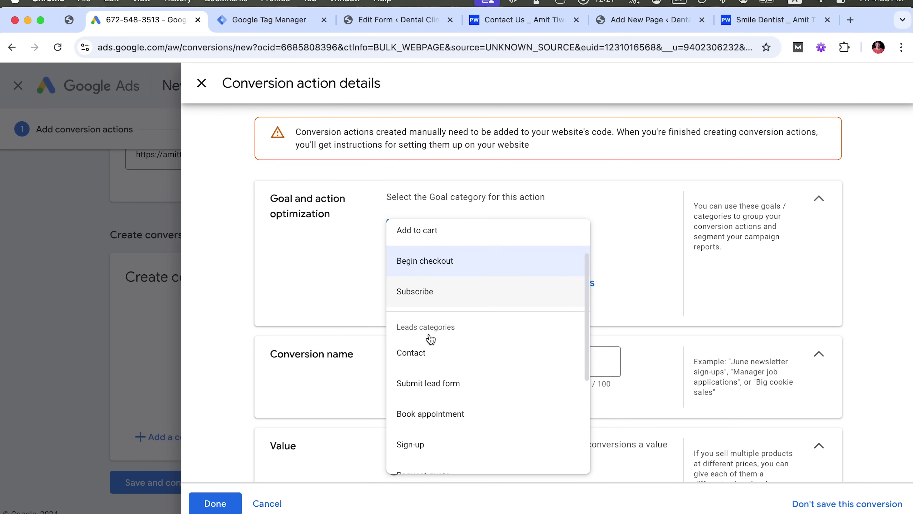
scroll(438, 320, "down", 1)
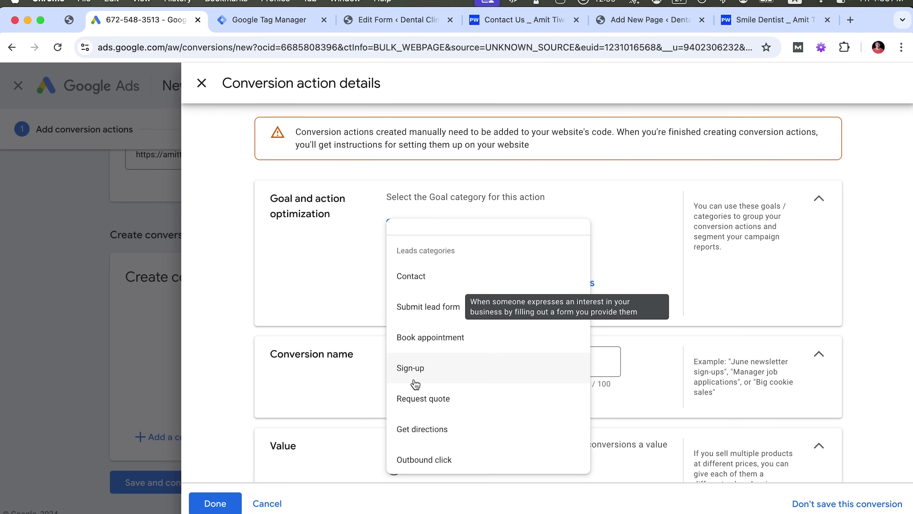
scroll(417, 386, "down", 3)
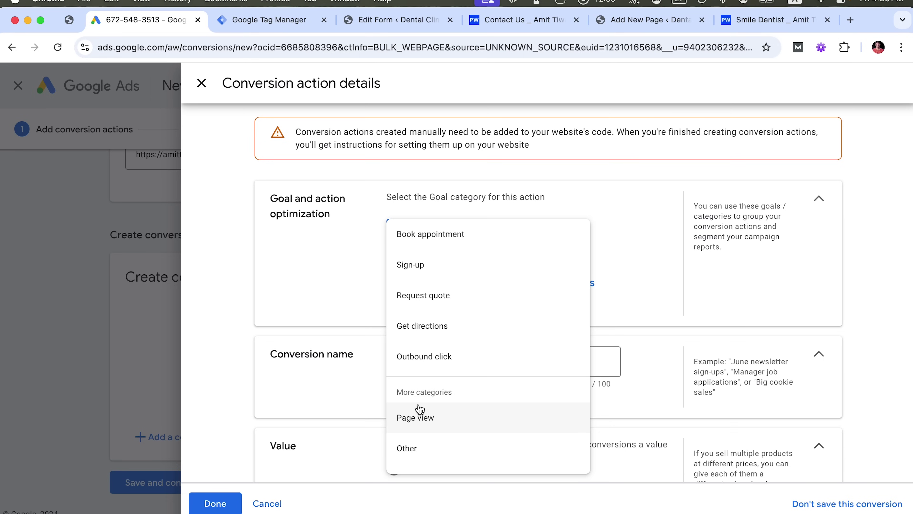
scroll(428, 334, "up", 3)
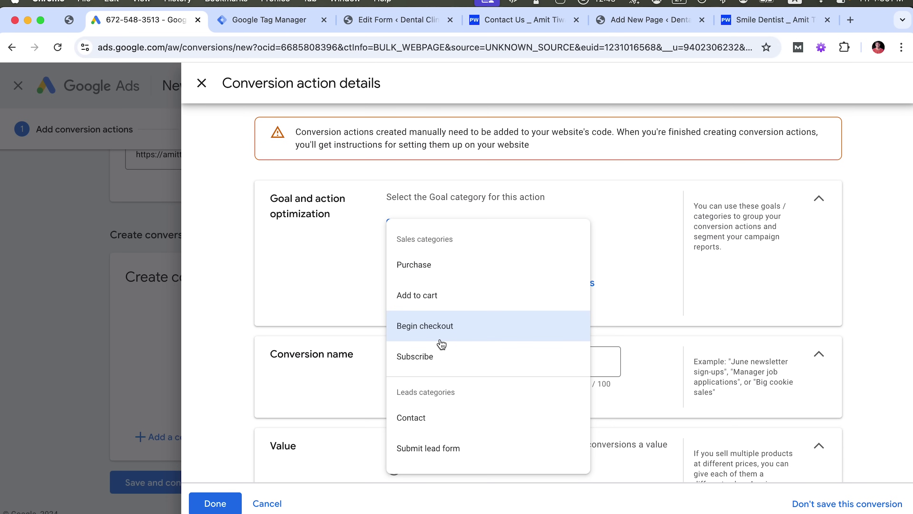
scroll(442, 344, "down", 3)
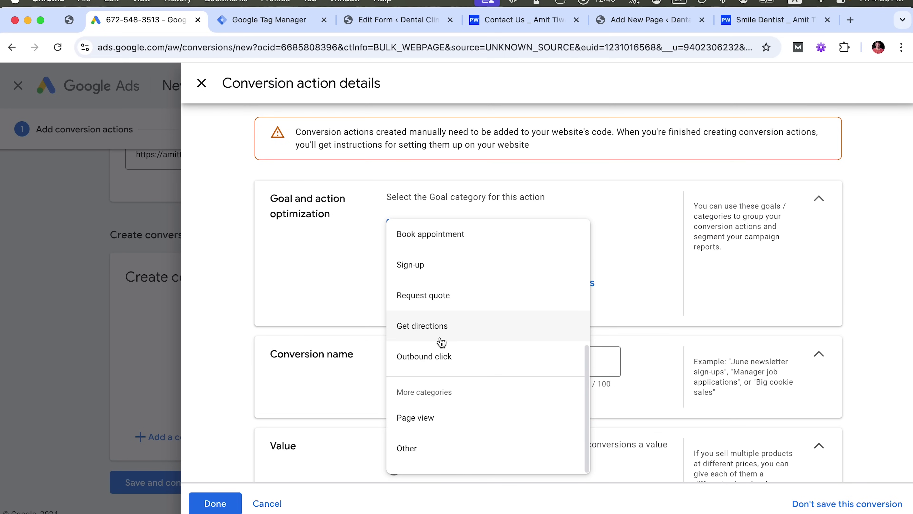
left_click(424, 418)
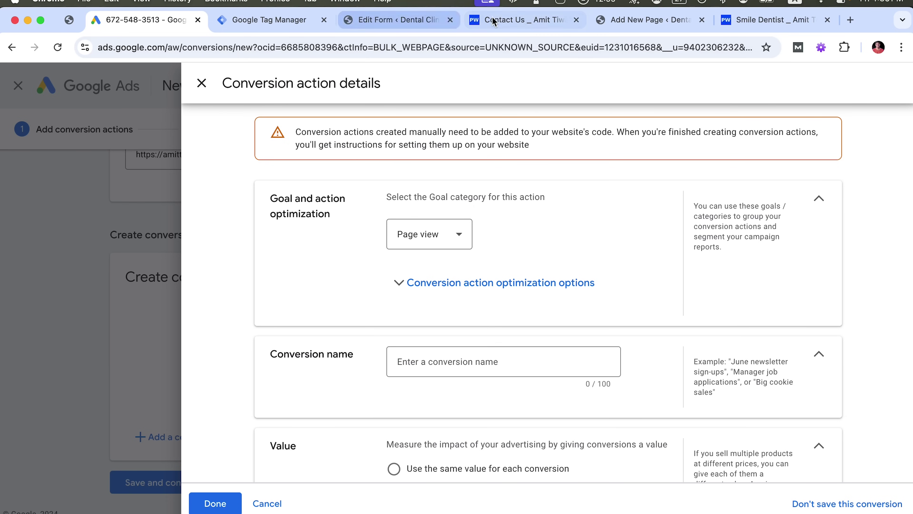
left_click(502, 22)
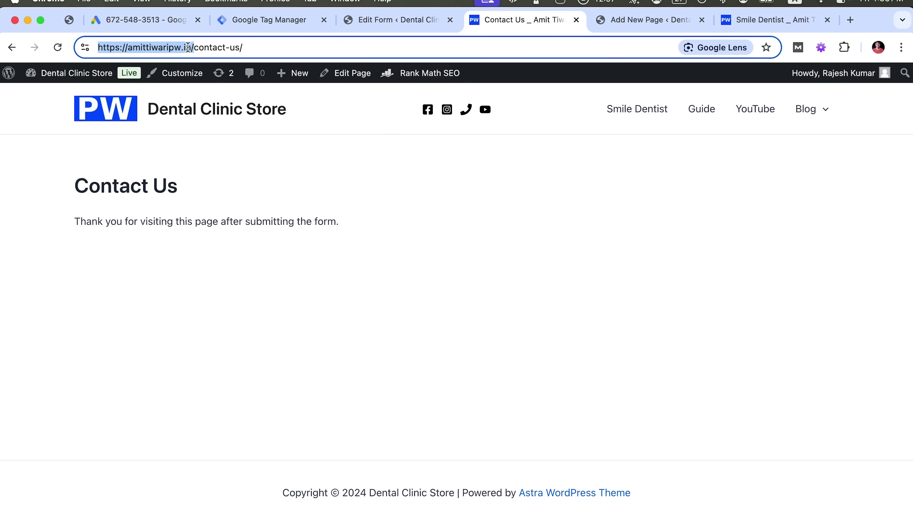
Expand and collapse the conversion action optimization options
left_click(172, 22)
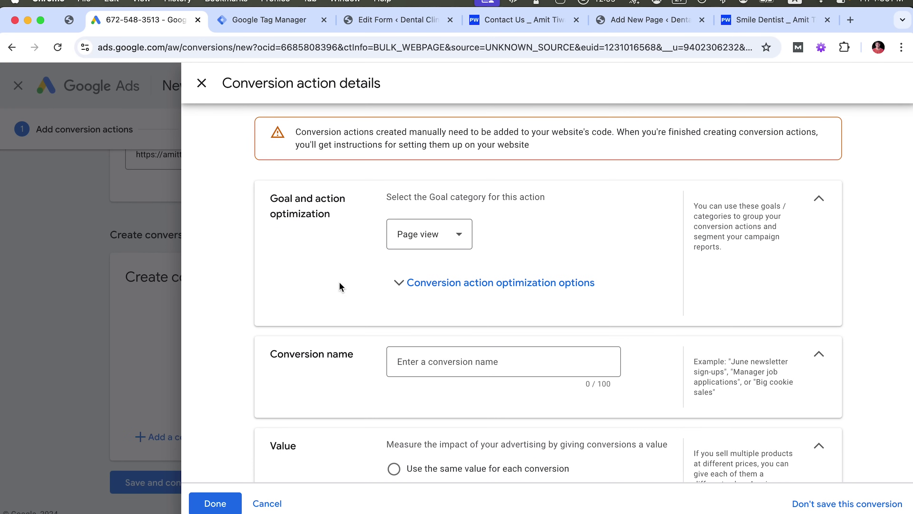
left_click(414, 282)
scroll(373, 358, "down", 2)
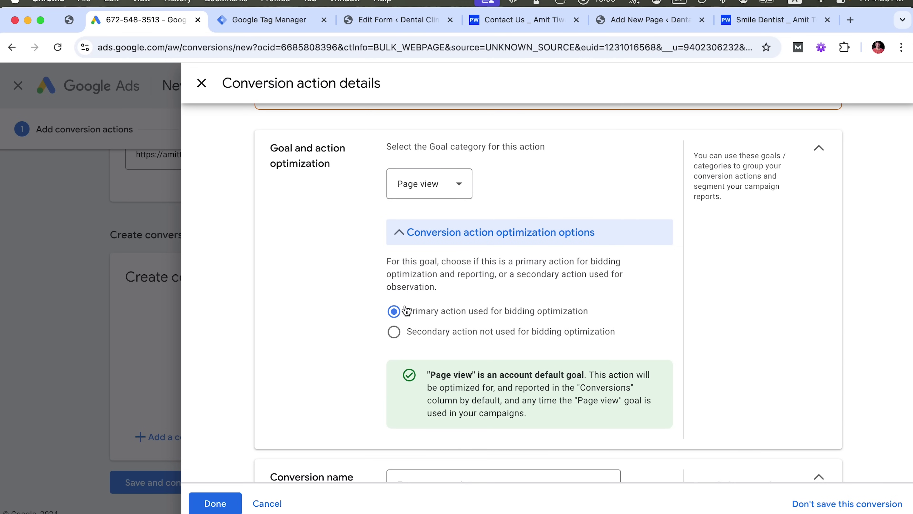
left_click(406, 243)
scroll(337, 326, "down", 3)
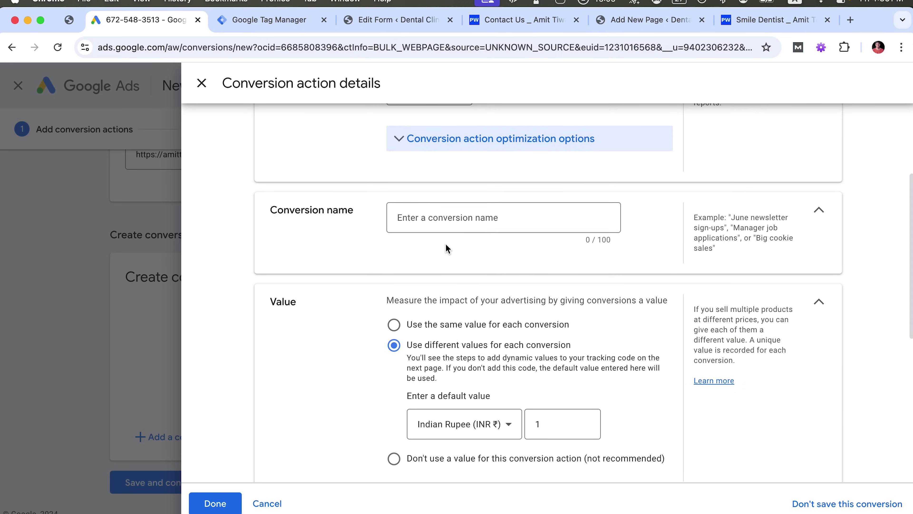
Name the conversion 'Form Submit Contact Visit'
left_click(441, 215)
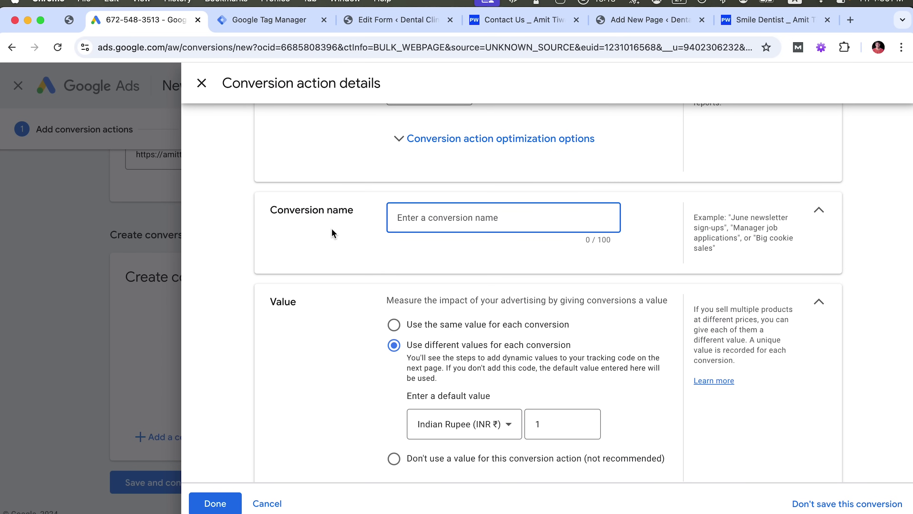
type("Form Submit Visit")
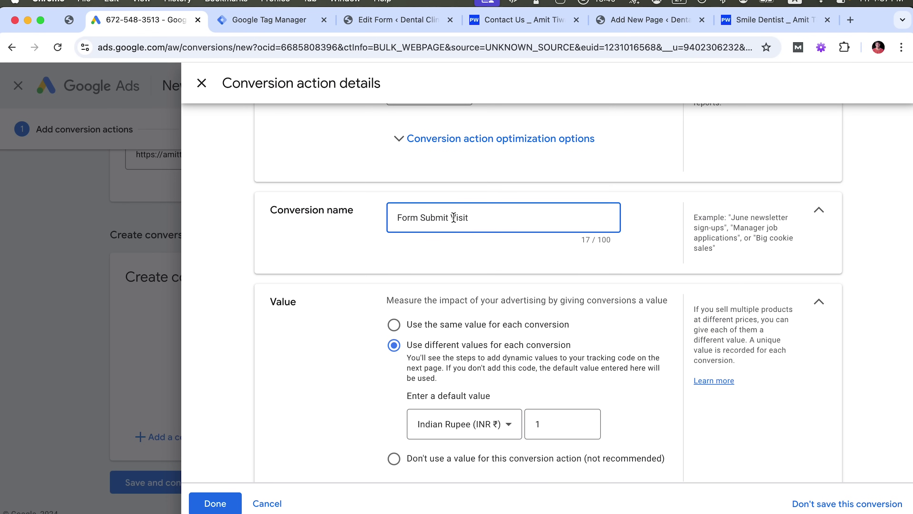
key("Left")
type("c")
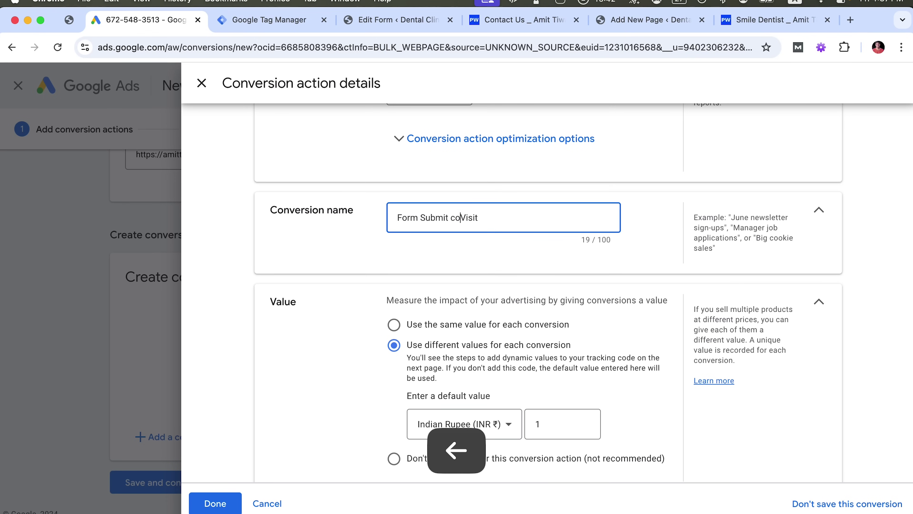
key("BackSpace")
type("Contact")
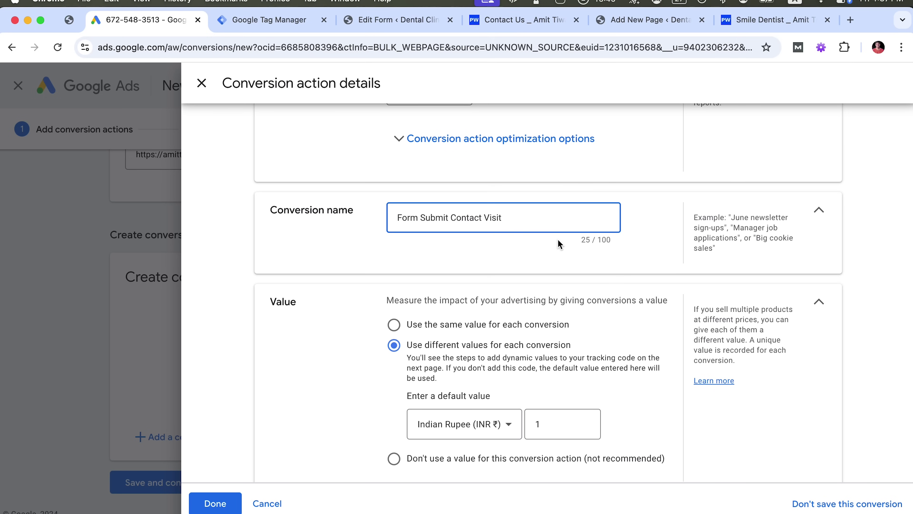
scroll(327, 302, "down", 2)
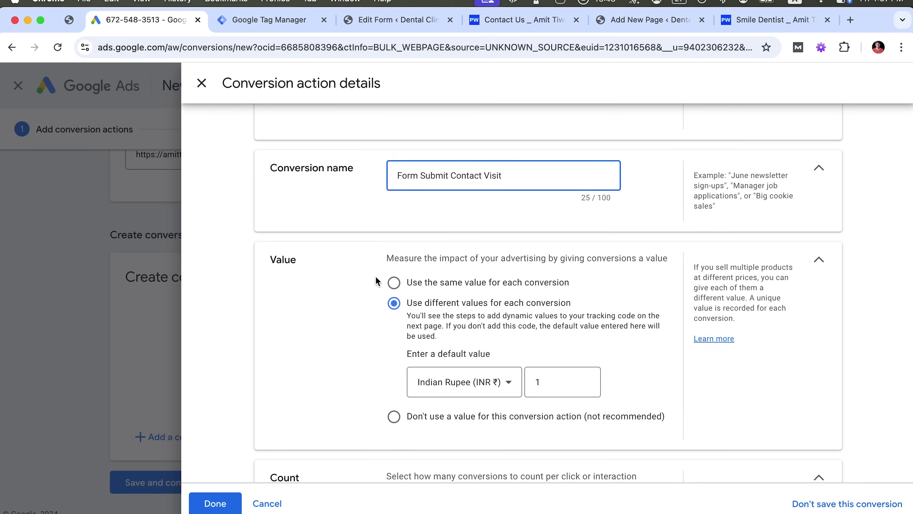
Choose to record the same value for every conversion and edit its amount
scroll(374, 298, "down", 1)
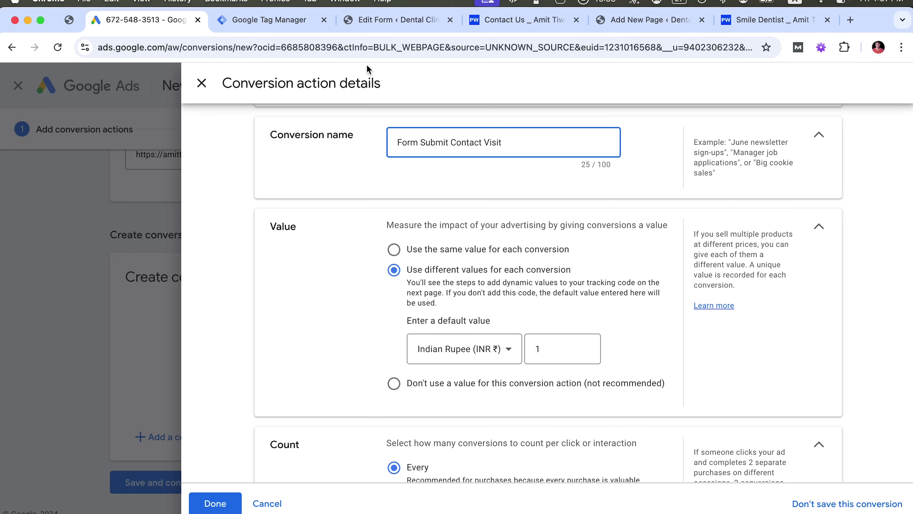
left_click(491, 21)
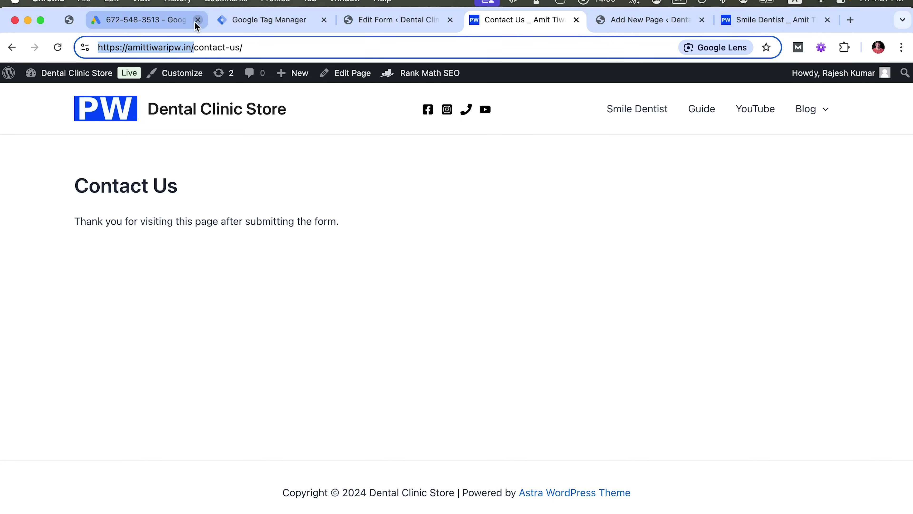
left_click(177, 21)
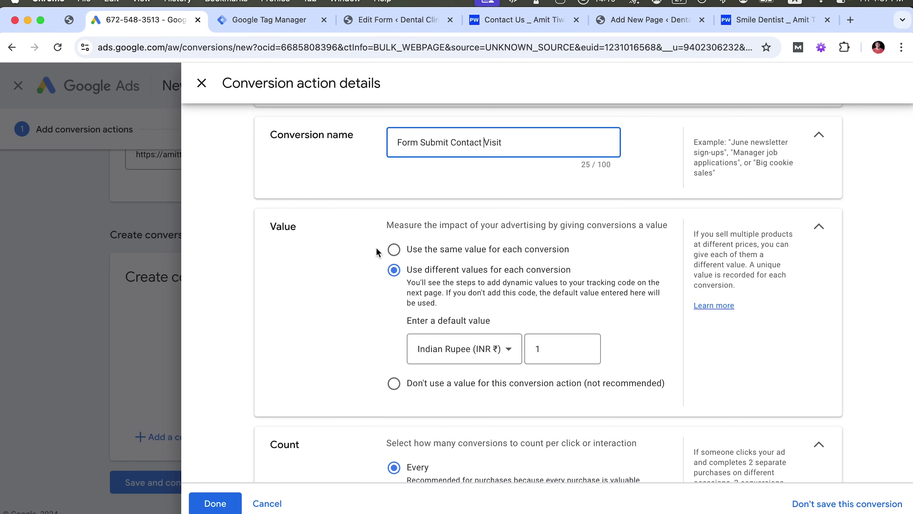
left_click(393, 251)
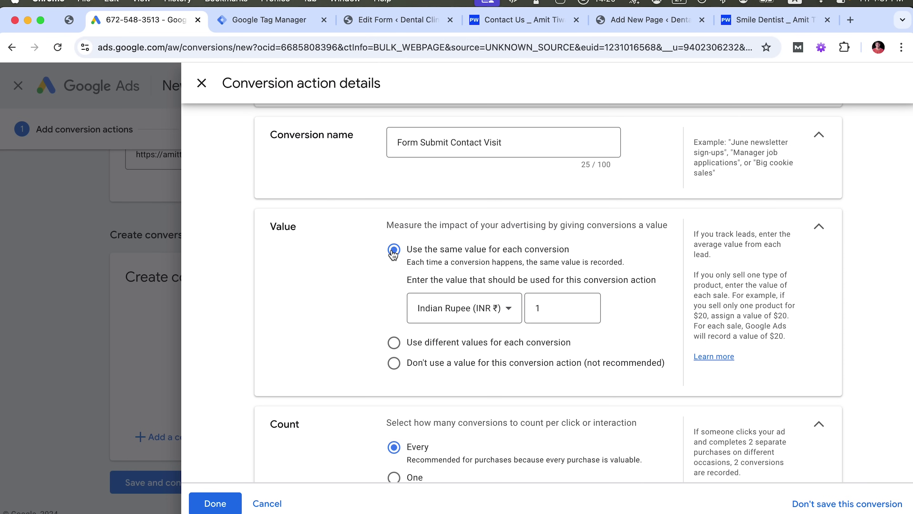
left_click(554, 304)
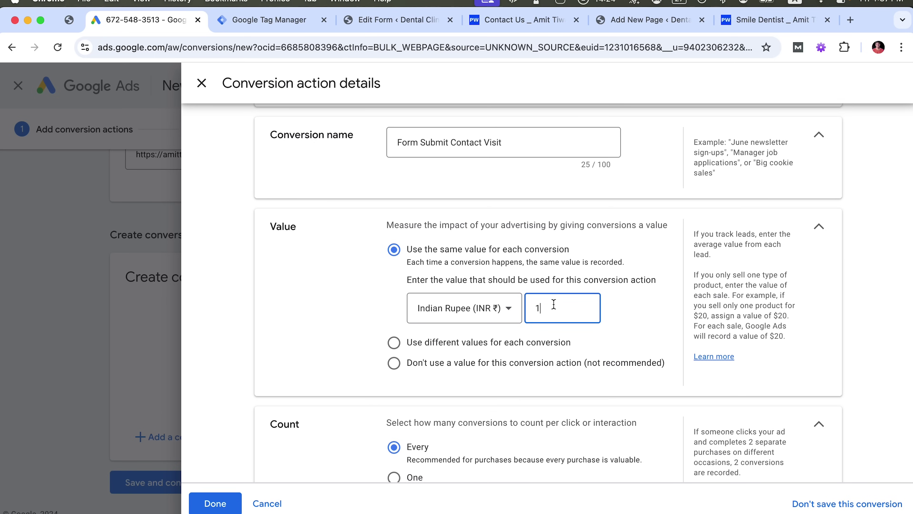
scroll(290, 242, "up", 6)
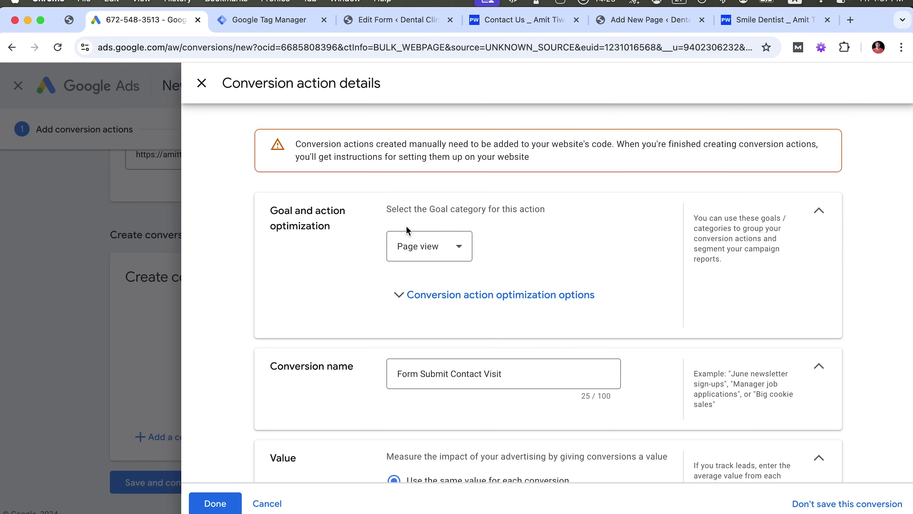
Switch the goal category to Purchase, recording different values per conversion
left_click(409, 238)
scroll(411, 288, "up", 5)
left_click(421, 281)
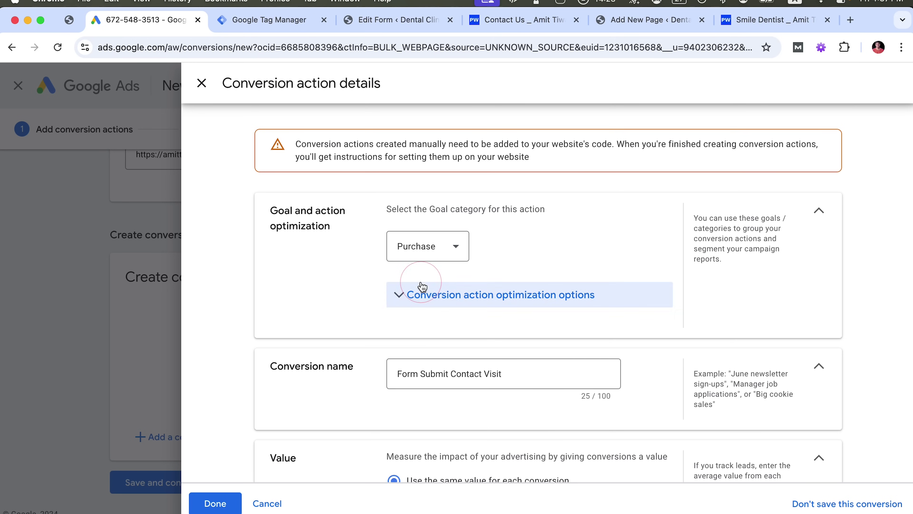
scroll(296, 318, "down", 9)
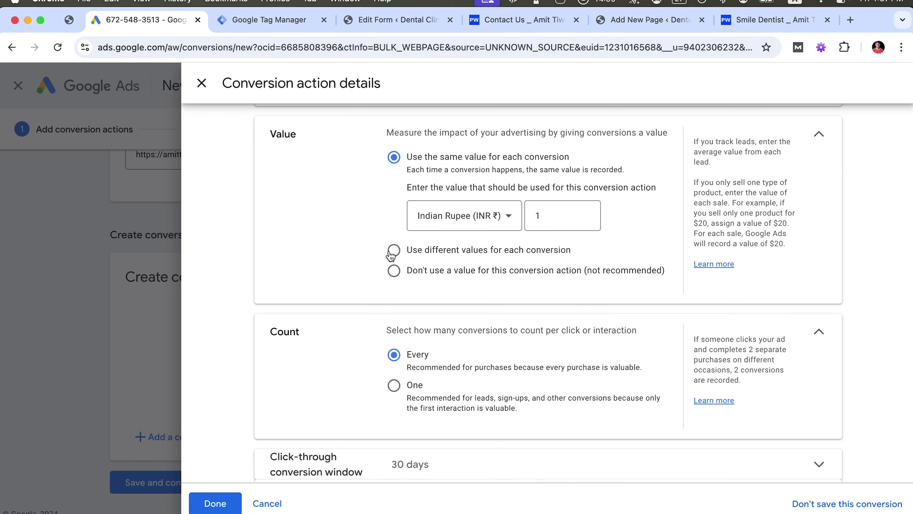
left_click(393, 251)
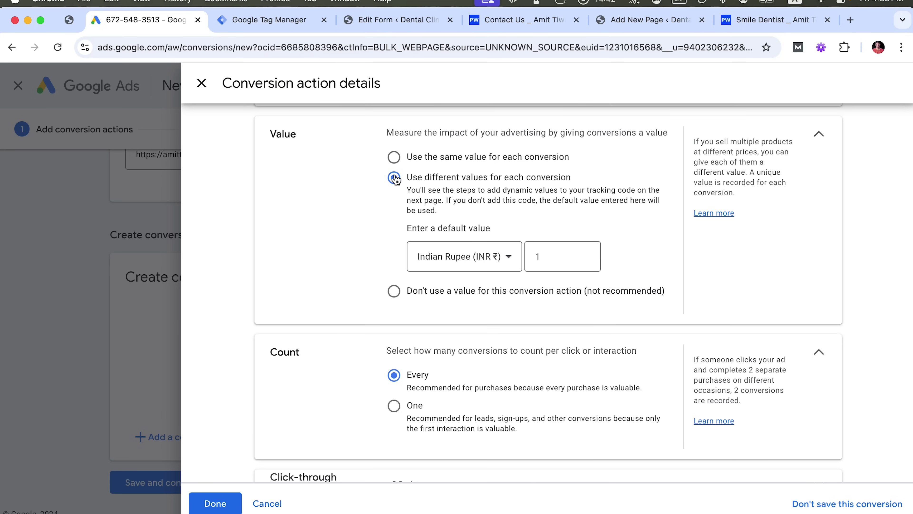
scroll(332, 266, "up", 5)
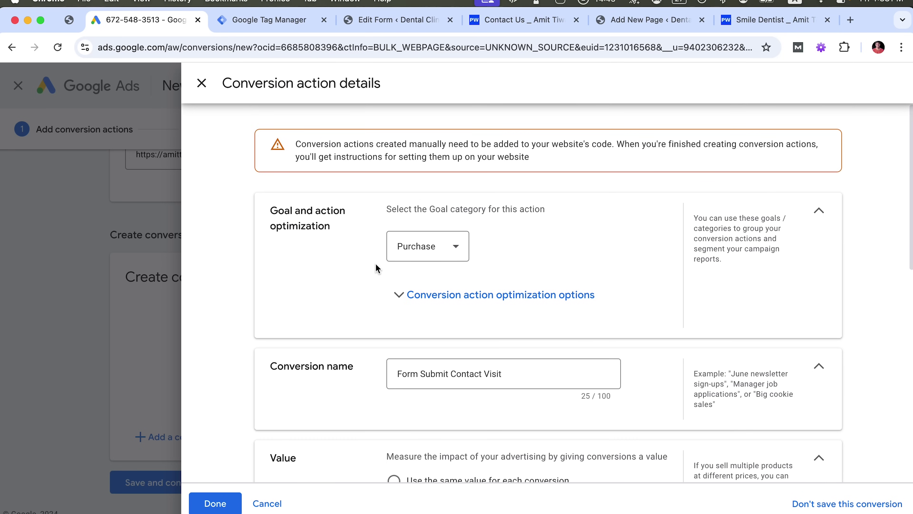
left_click(402, 247)
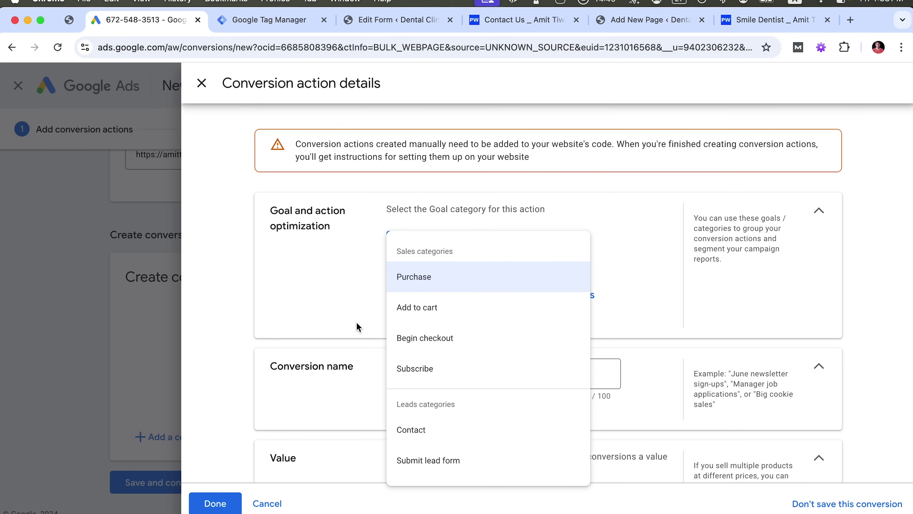
left_click(327, 310)
scroll(327, 310, "down", 9)
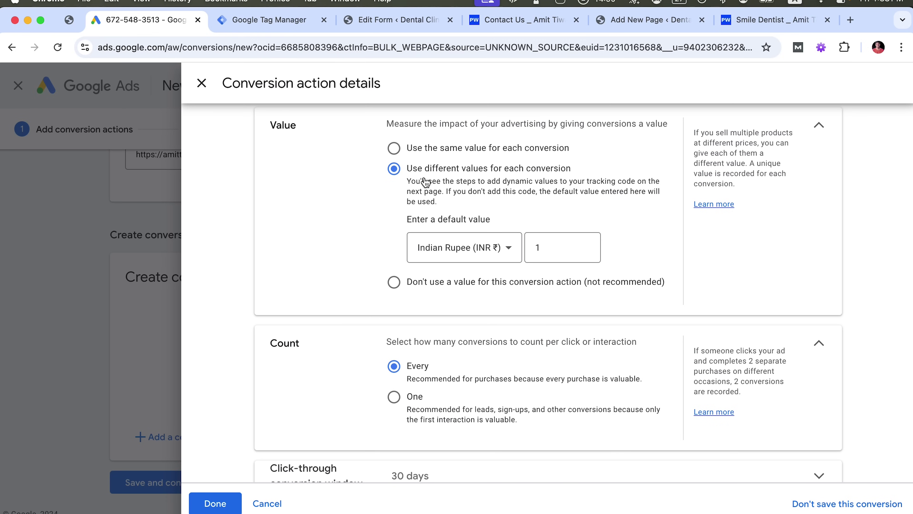
Set the default conversion value to 0
double_click(549, 251)
type("0")
left_click(295, 232)
Switch the goal category back to Page view, using the same ₹1 value for every conversion
scroll(311, 225, "up", 10)
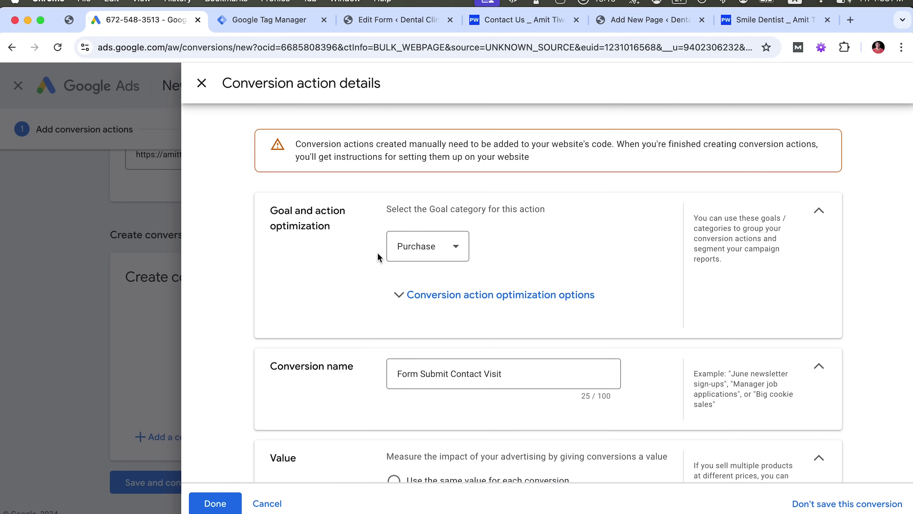
left_click(412, 248)
scroll(363, 331, "down", 5)
scroll(437, 287, "down", 6)
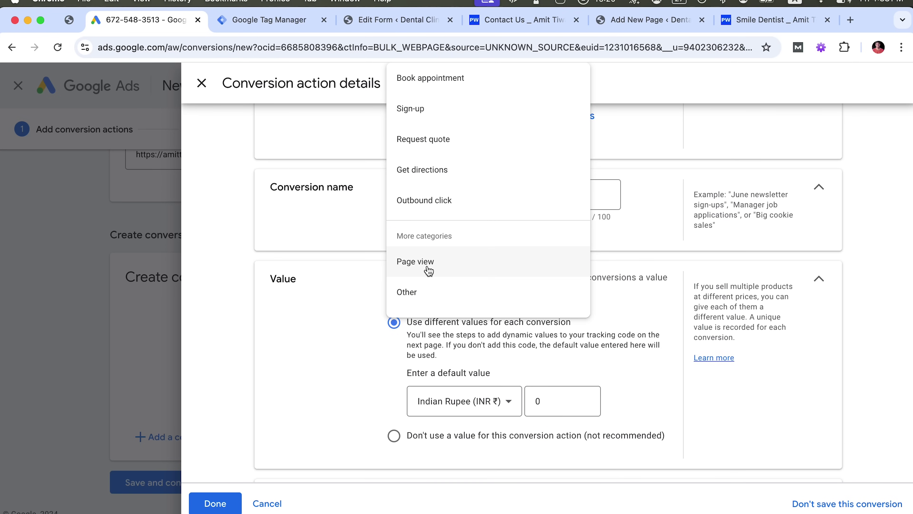
left_click(425, 267)
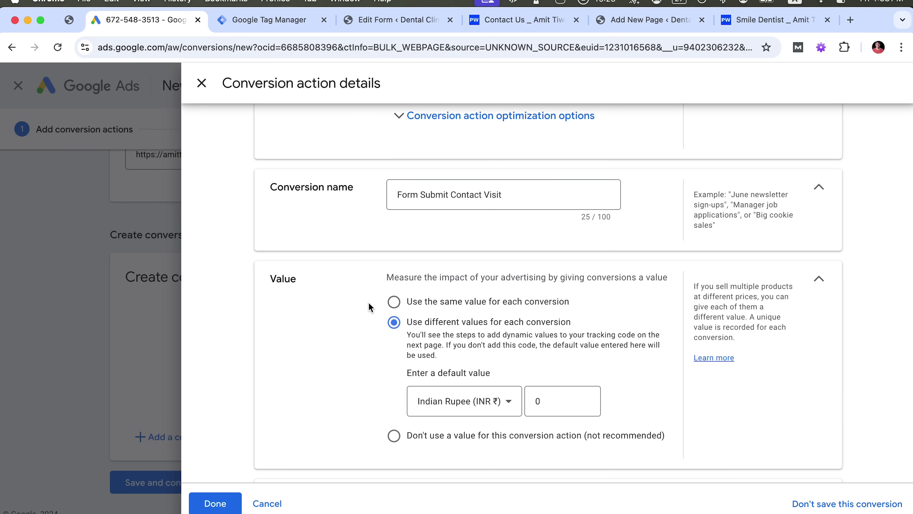
left_click(395, 304)
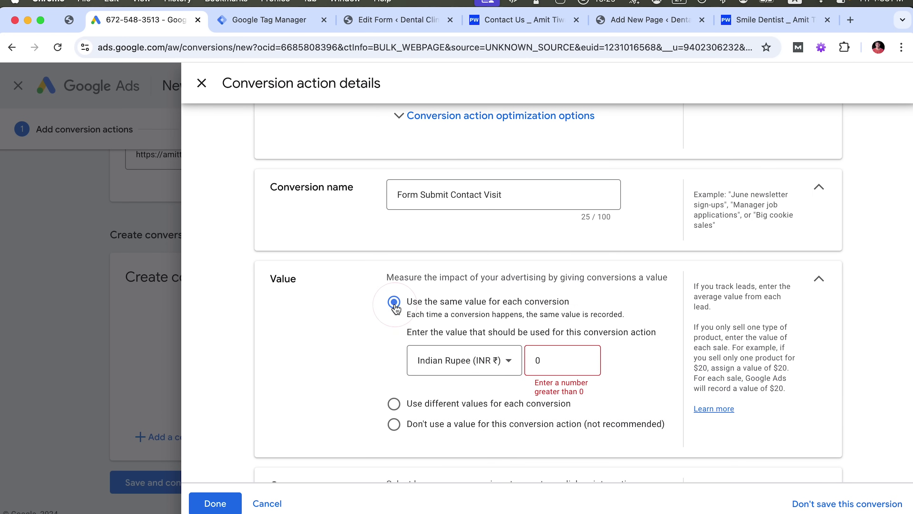
left_click(538, 361)
key("BackSpace")
type("1")
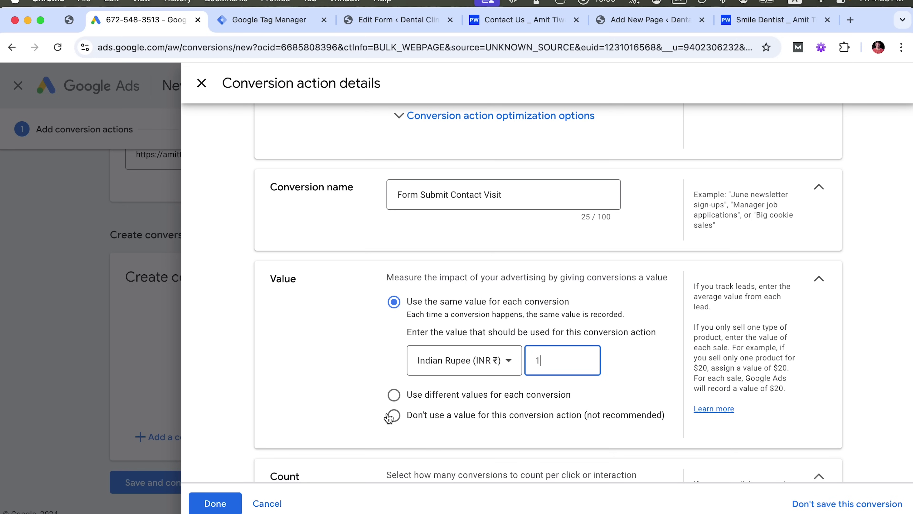
scroll(392, 413, "down", 6)
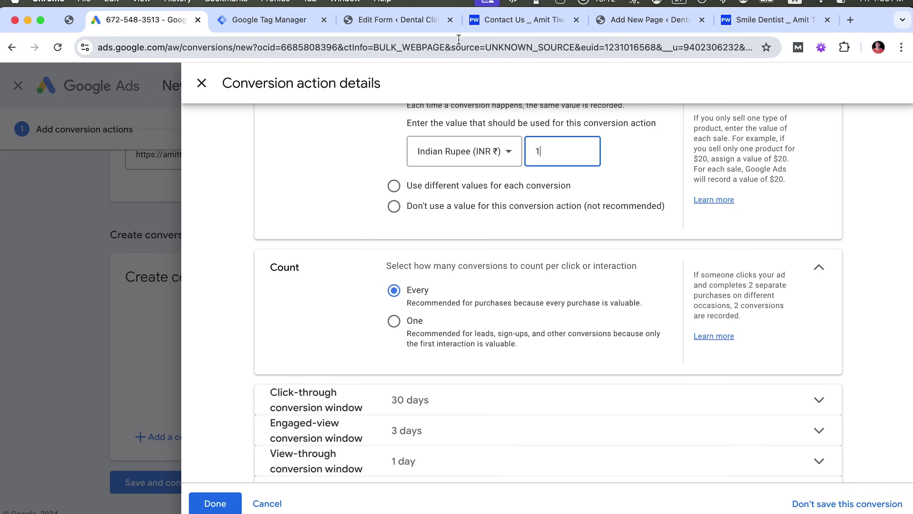
Try Purchase category, different values per conversion with default 0, and counting every conversion
left_click(394, 321)
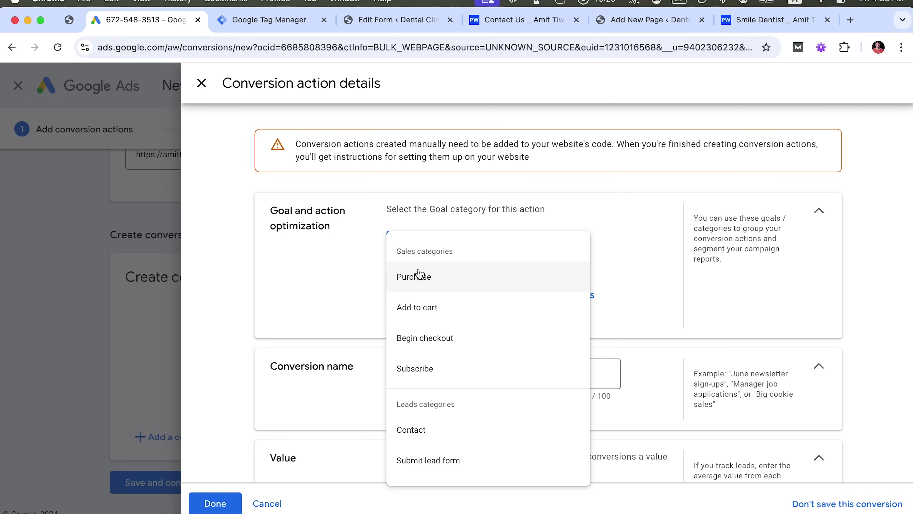
left_click(418, 277)
scroll(350, 319, "down", 8)
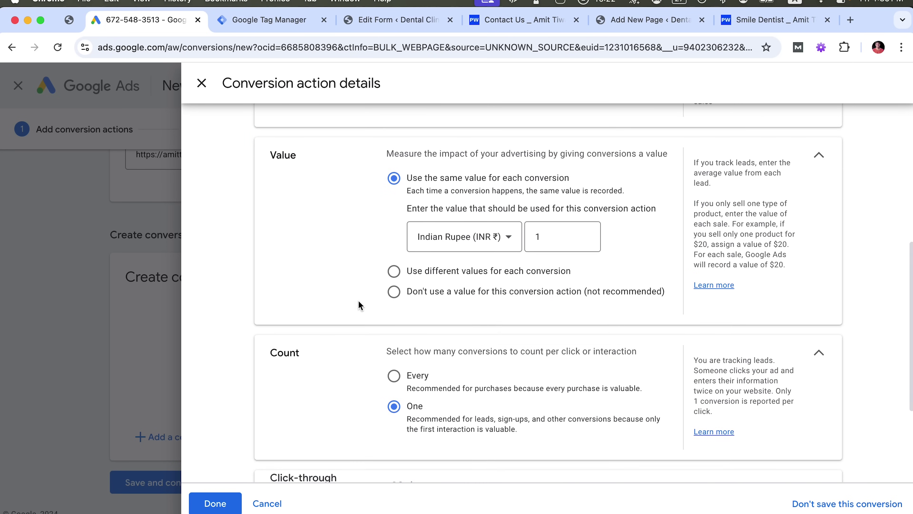
left_click(393, 269)
left_click(544, 280)
key("BackSpace")
type("0")
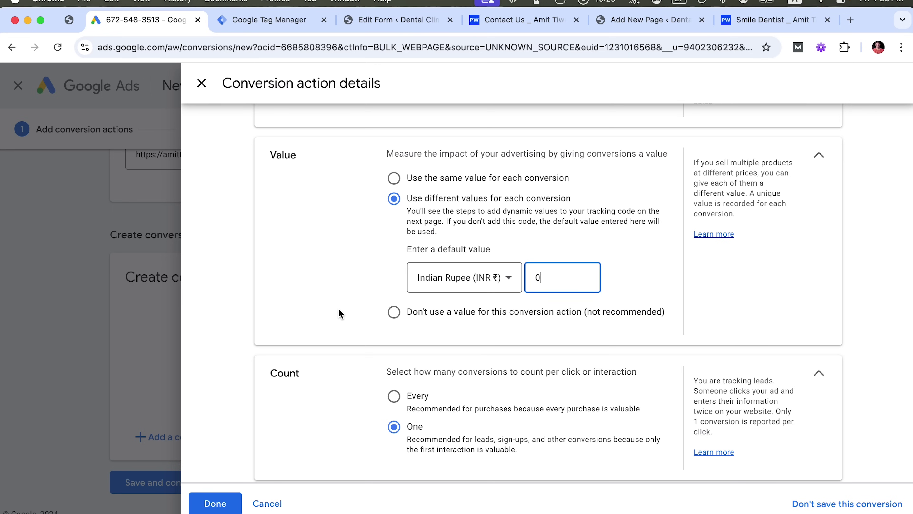
scroll(339, 311, "down", 5)
left_click(394, 223)
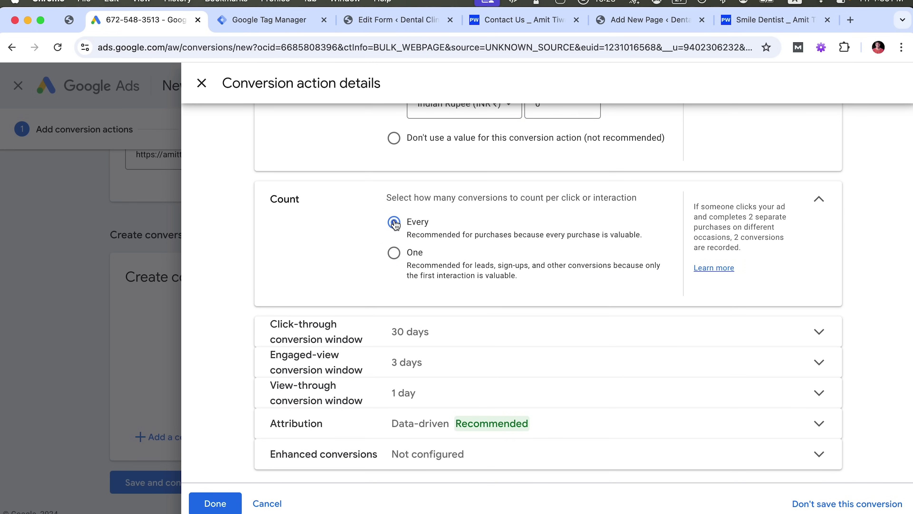
Restore goal category Page view, same value 1, and count only one conversion per click
scroll(395, 224, "up", 10)
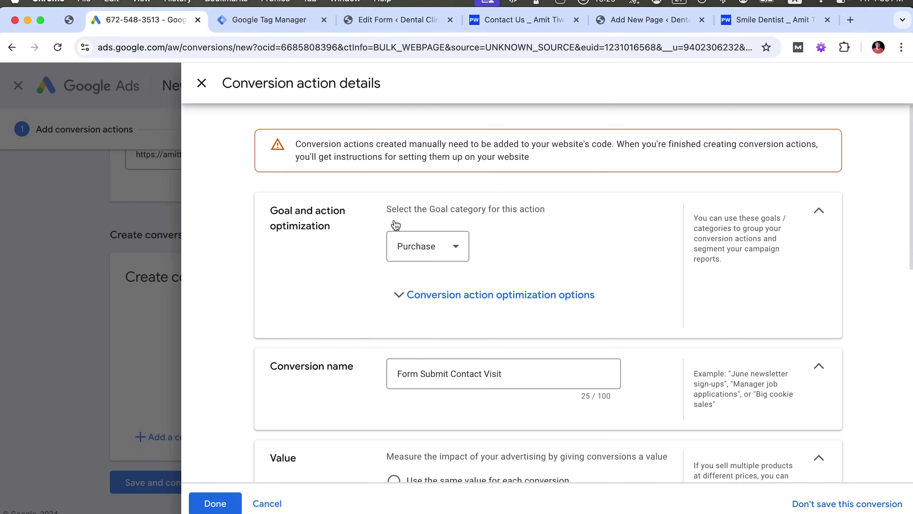
left_click(418, 247)
scroll(454, 360, "down", 5)
left_click(460, 437)
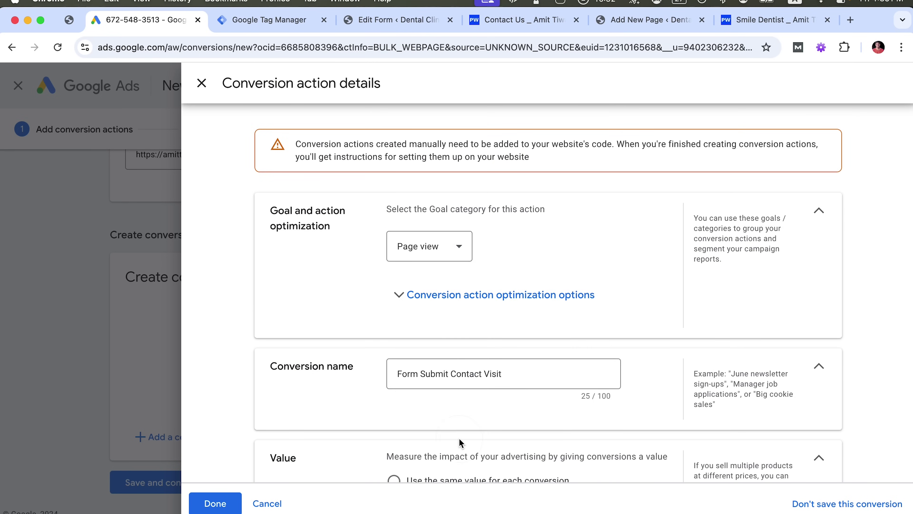
scroll(298, 325, "down", 7)
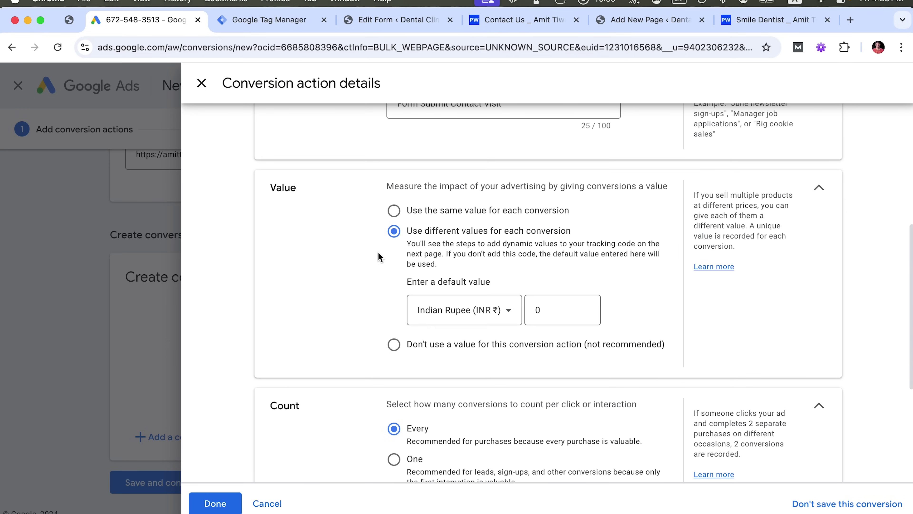
left_click(394, 211)
left_click(546, 264)
type("1")
left_click(395, 442)
scroll(292, 348, "down", 5)
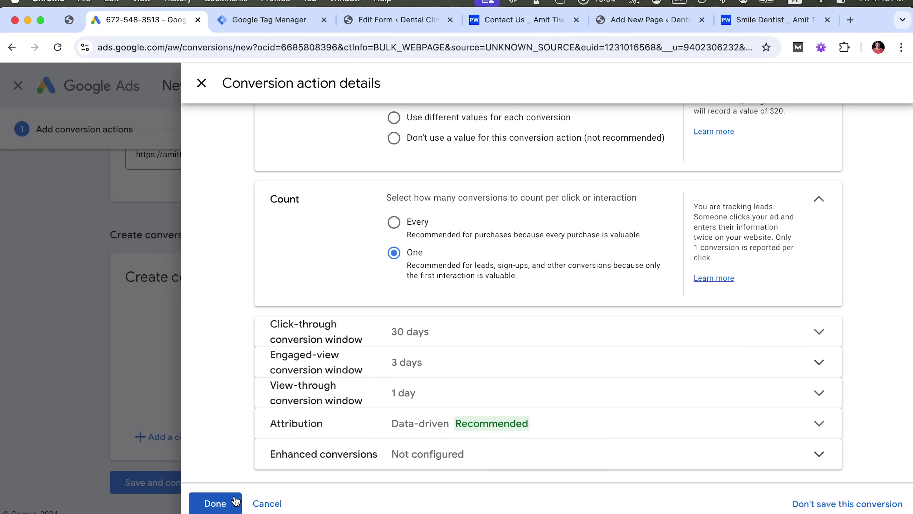
Finish the Form Submit Contact Visit conversion details, then save and continue
left_click(220, 503)
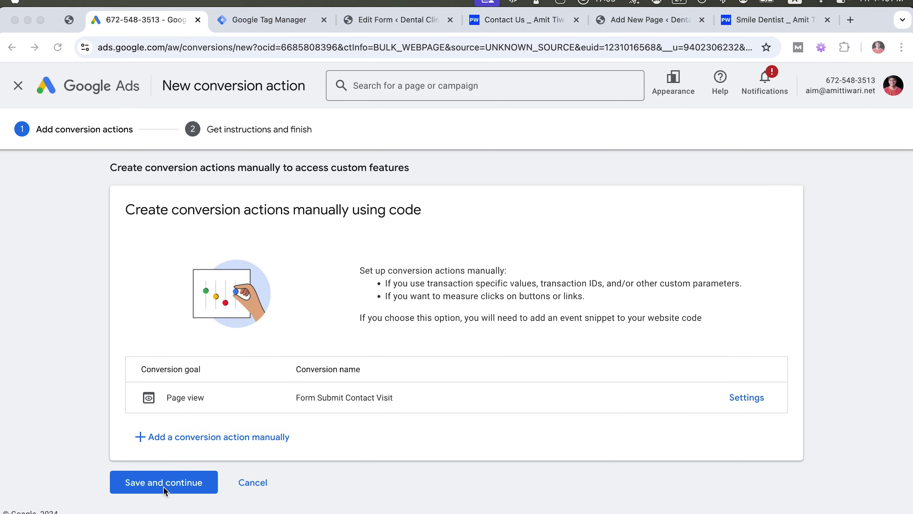
left_click(95, 470)
left_click(171, 486)
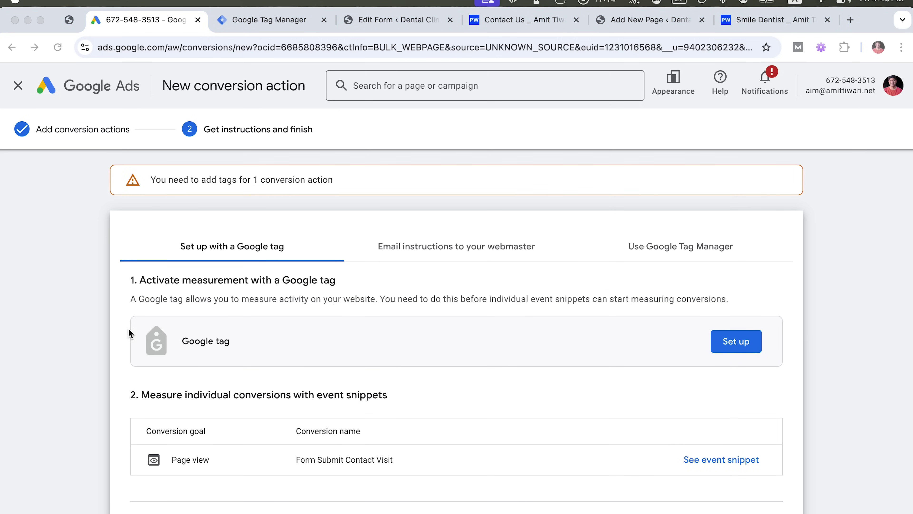
Show the Use Google Tag Manager setup instructions for the conversion action
left_click(439, 282)
scroll(439, 284, "down", 2)
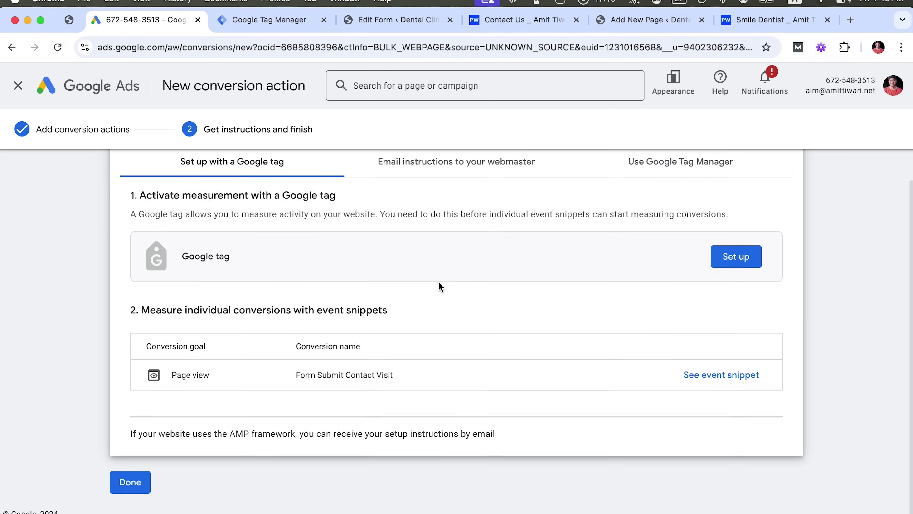
left_click(699, 246)
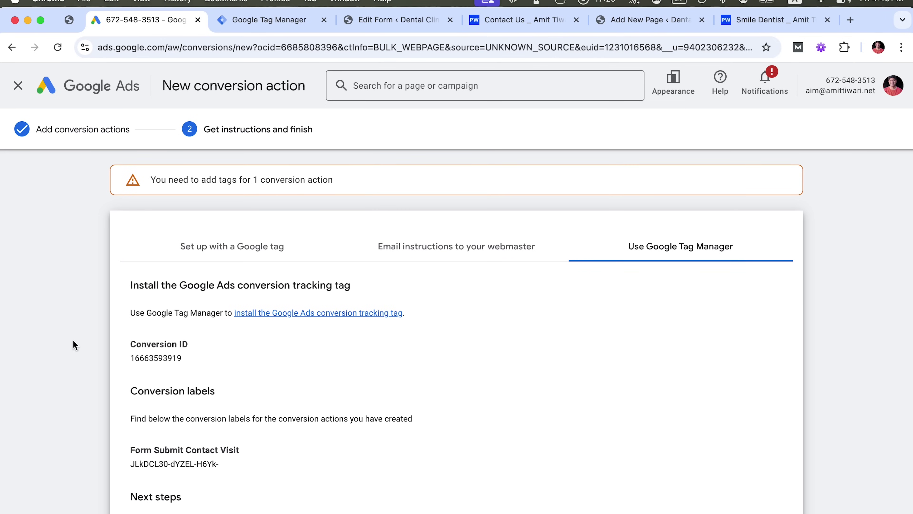
scroll(72, 340, "down", 3)
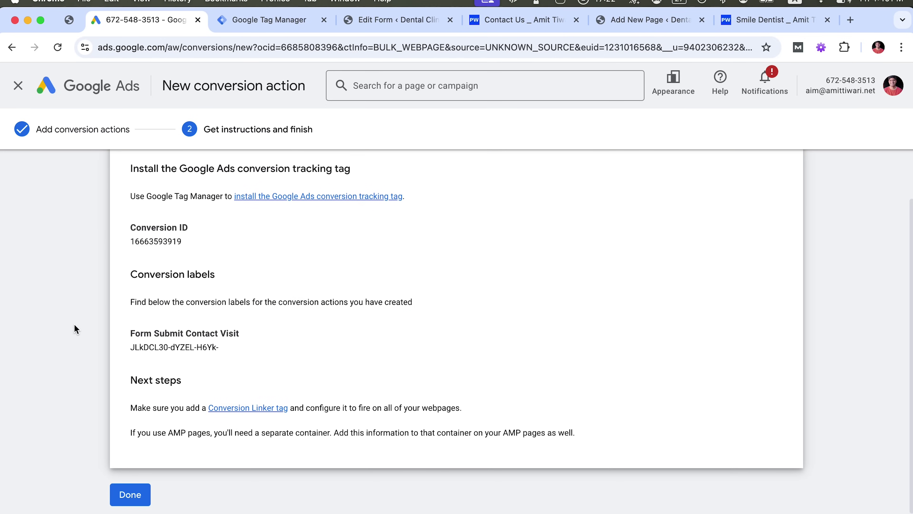
scroll(136, 304, "up", 1)
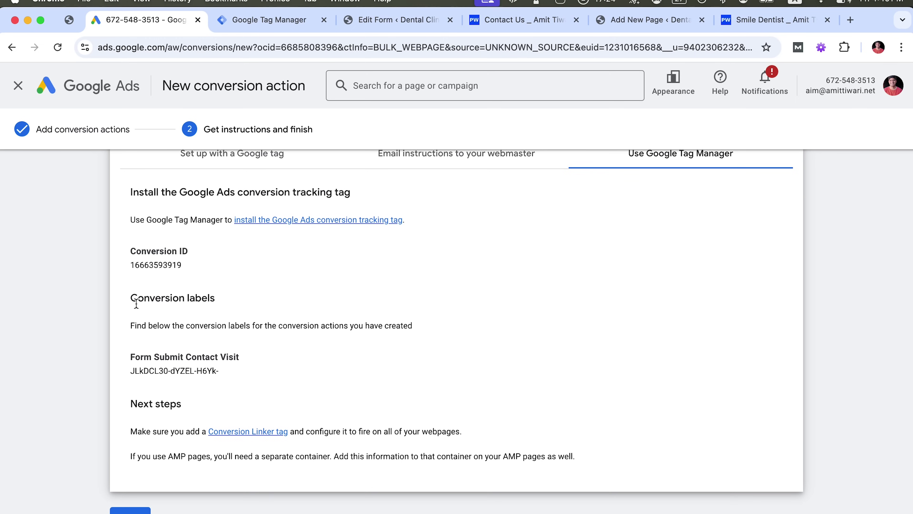
Select the Conversion ID and Form Submit Contact Visit conversion label, then go to Tag Manager
left_click_drag(128, 266, 191, 266)
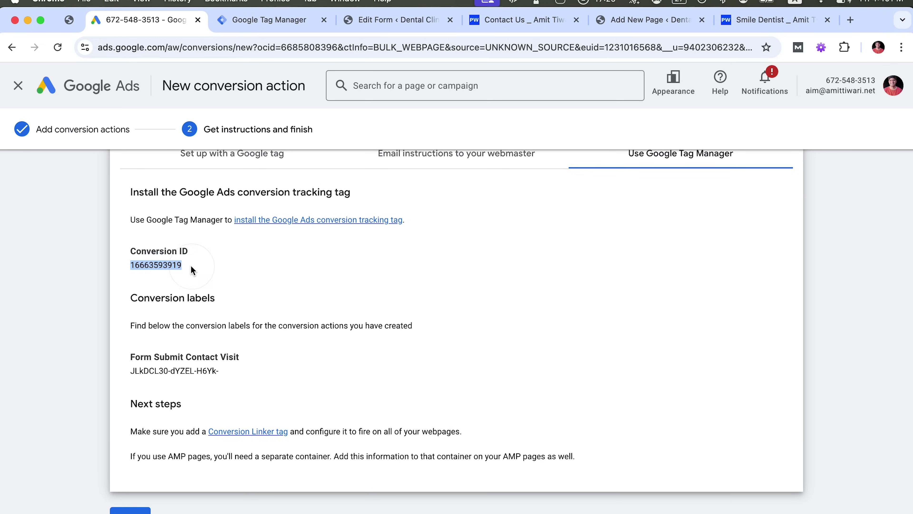
left_click(128, 375)
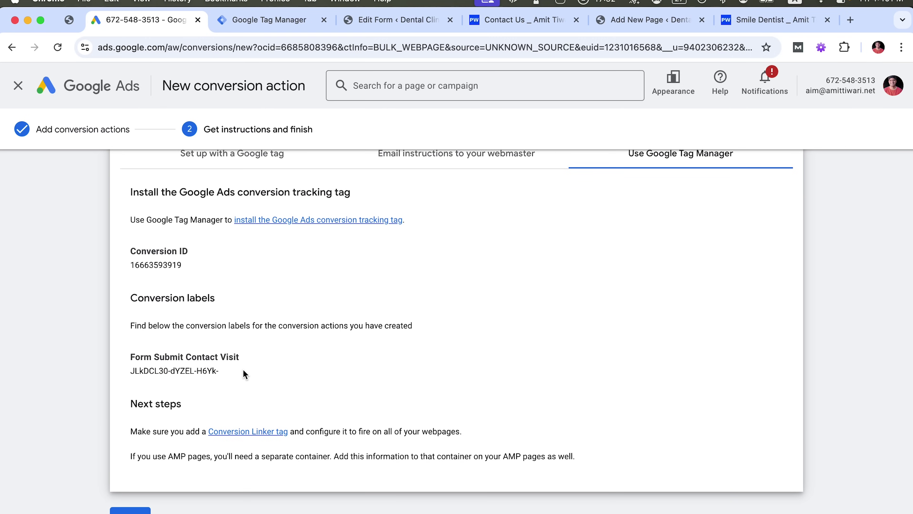
left_click(145, 376)
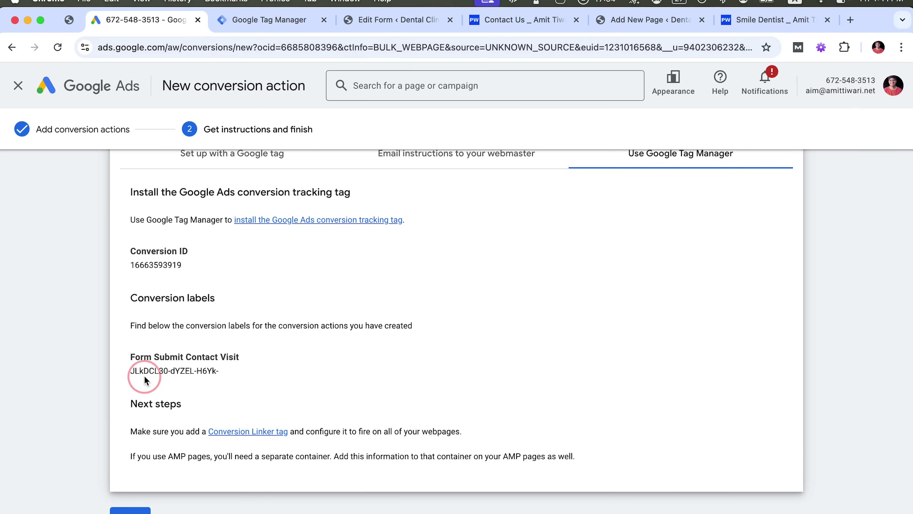
triple_click(127, 376)
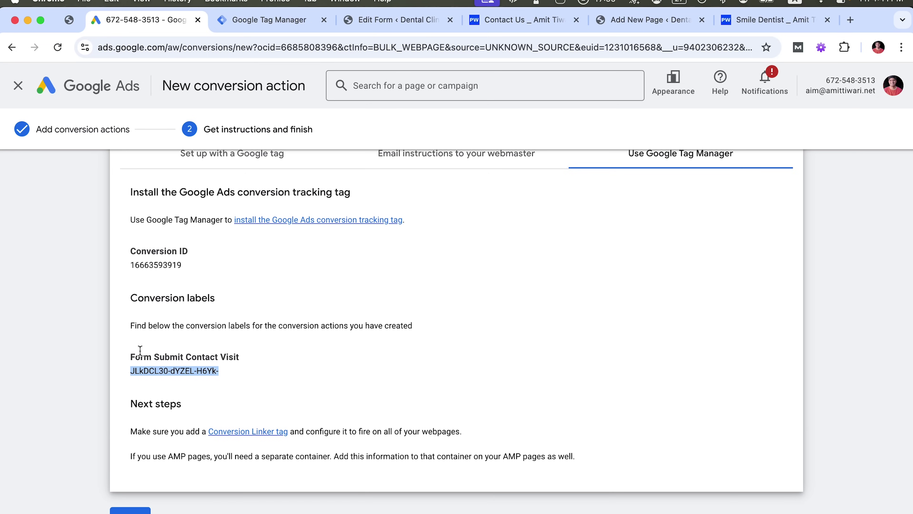
left_click(135, 256)
left_click(255, 14)
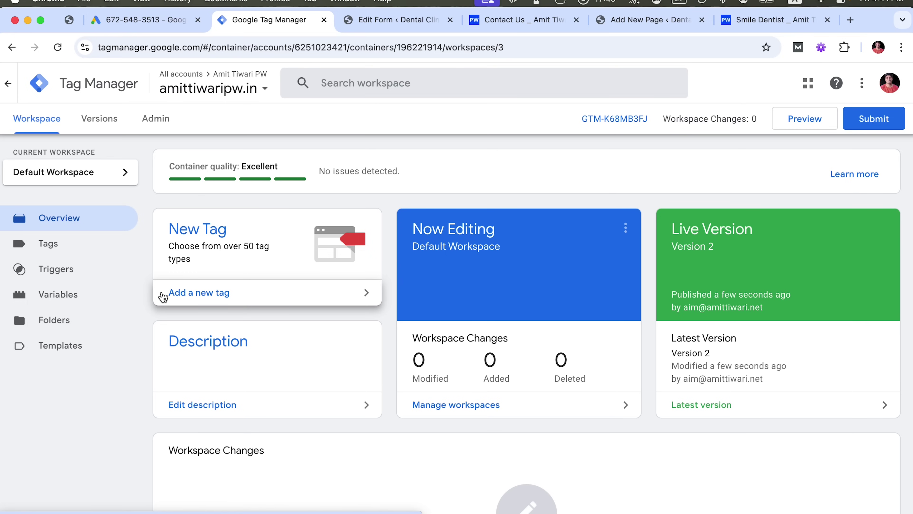
Create a new tag named 'GAds Conversion Form' and bring up its tag type list
left_click(34, 246)
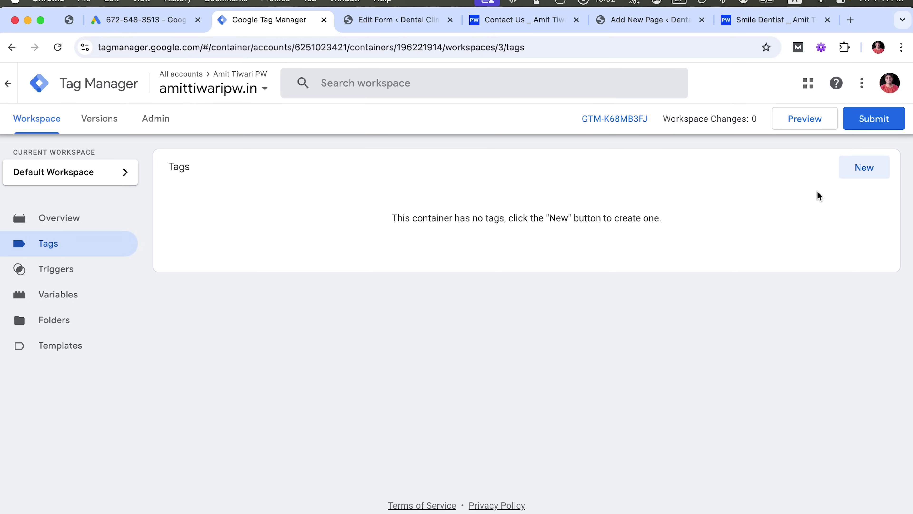
left_click(866, 176)
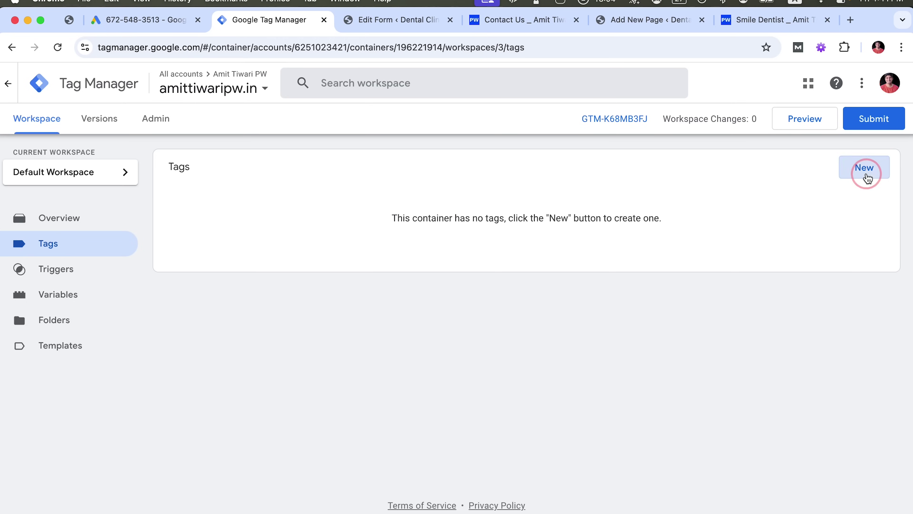
left_click(219, 83)
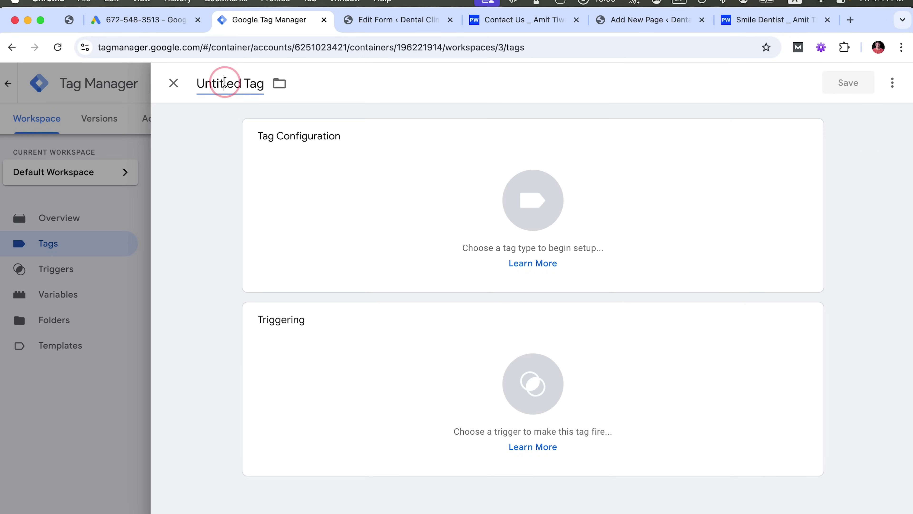
key("super+a")
type("G")
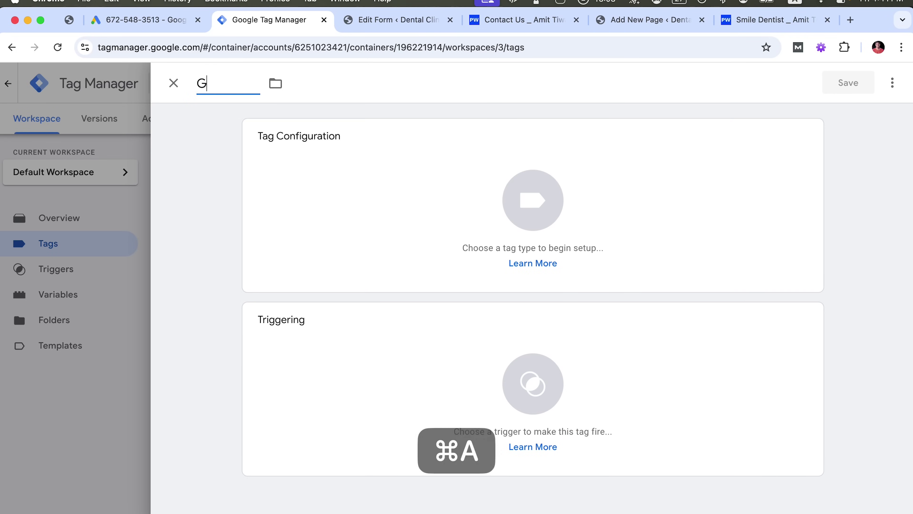
type("Ads Conv")
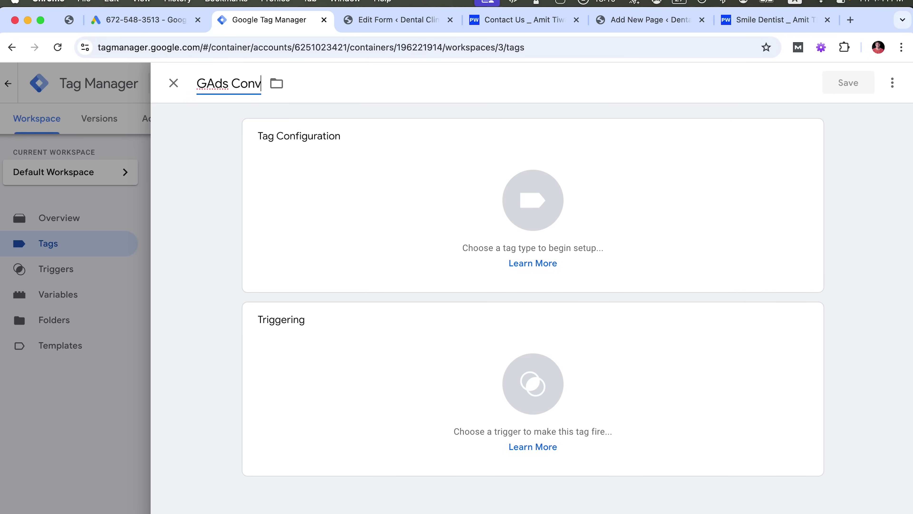
type("ersion Form")
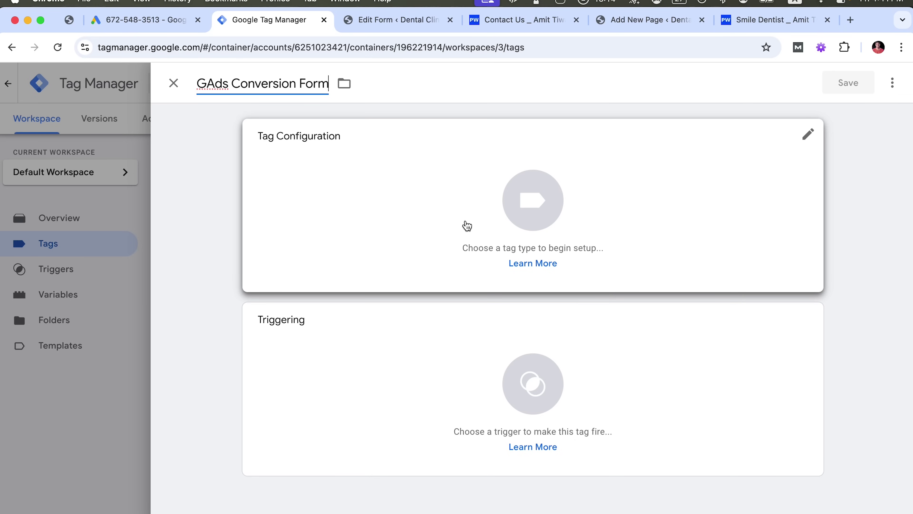
left_click(462, 203)
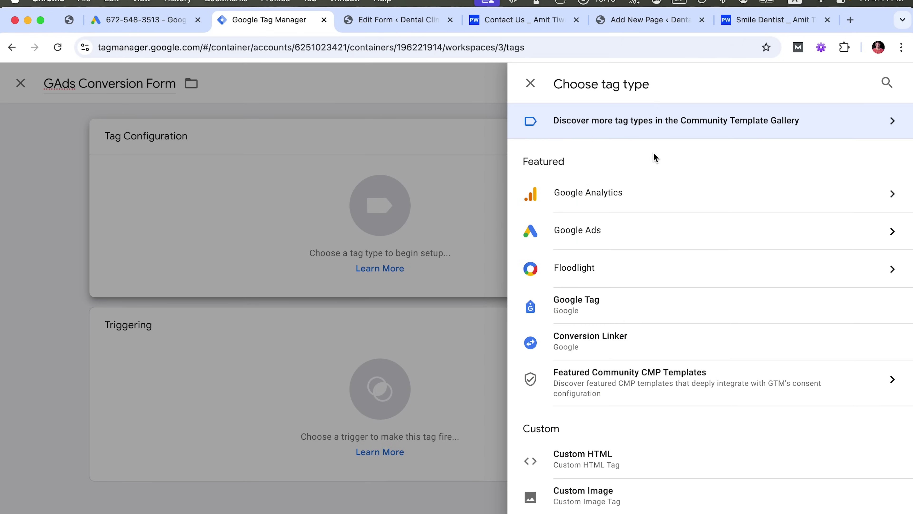
Make the tag Google Ads Conversion Tracking and create the suggested Conversion Linker tag
left_click(594, 236)
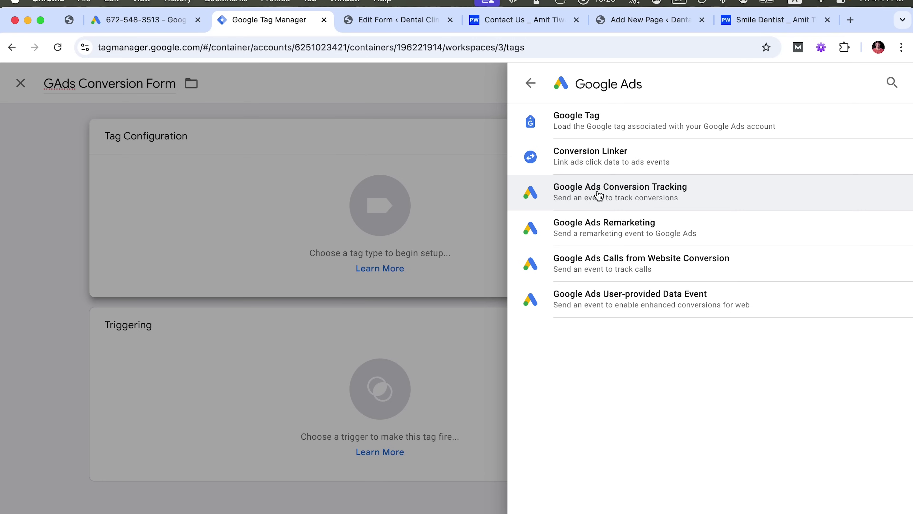
left_click(651, 198)
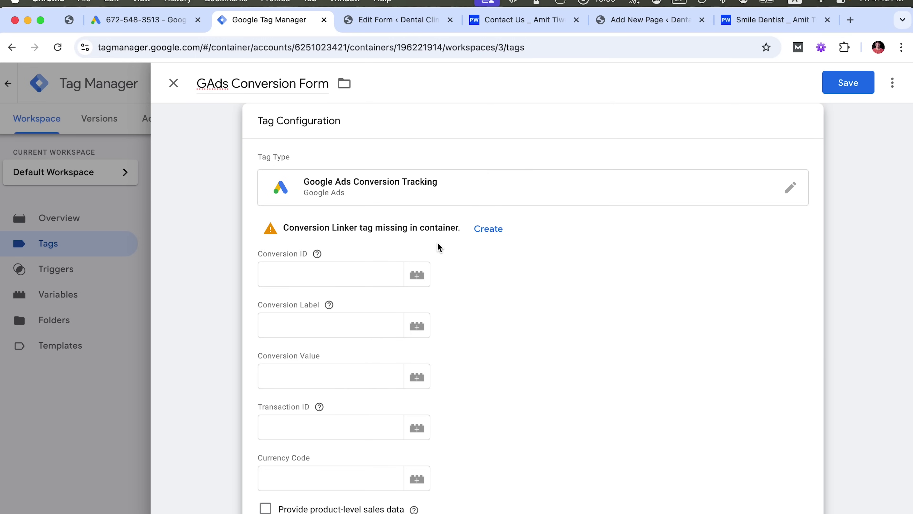
left_click(475, 235)
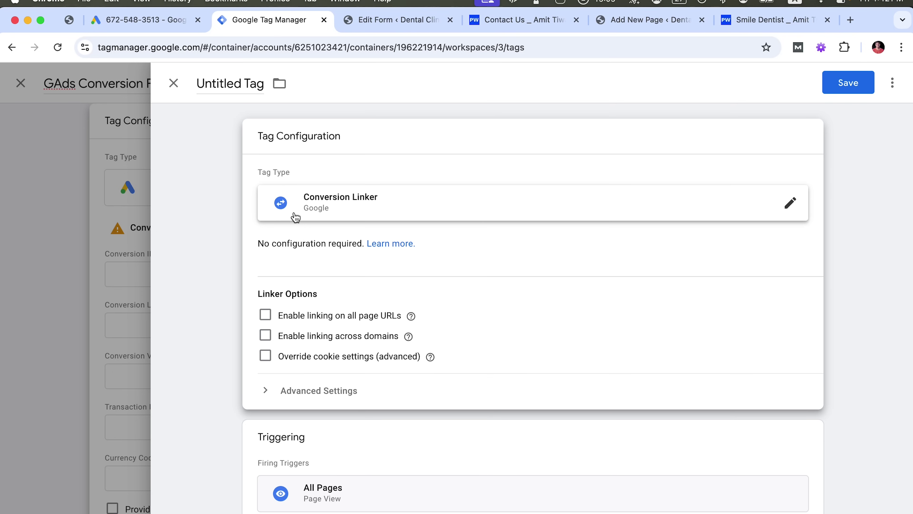
Save a Conversion Linker tag named 'conversionLinker' firing on Initialization - All Pages
scroll(306, 207, "down", 1)
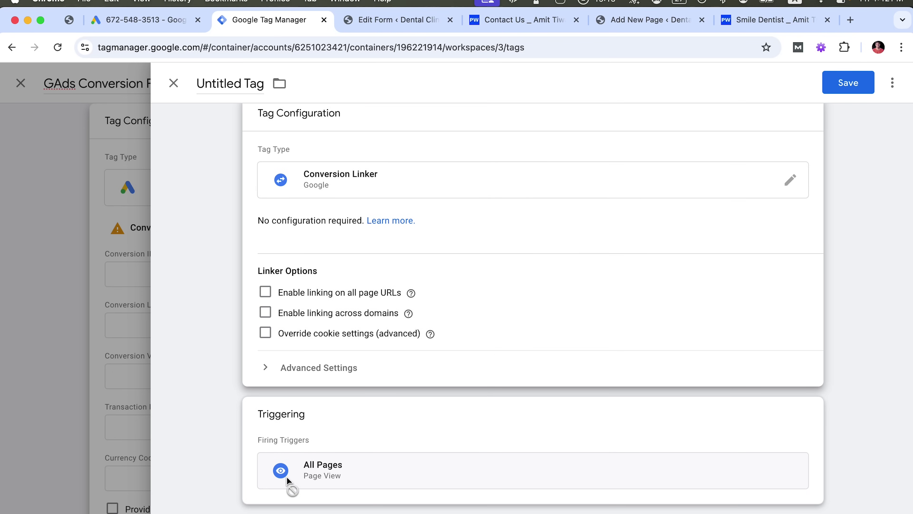
left_click(292, 469)
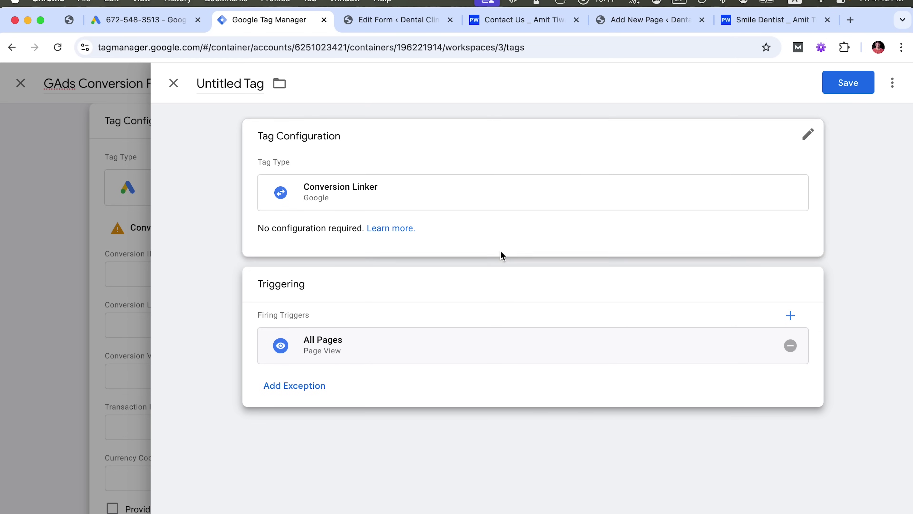
left_click(790, 346)
left_click(527, 354)
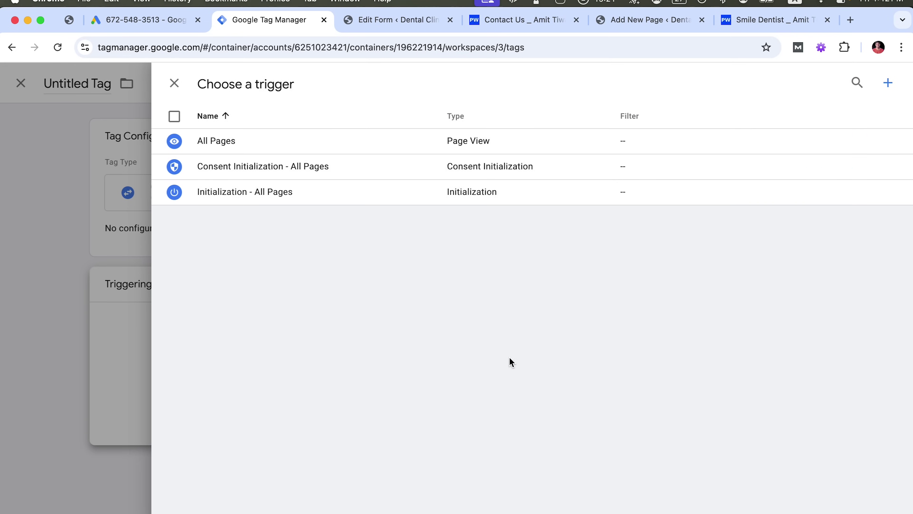
left_click(211, 190)
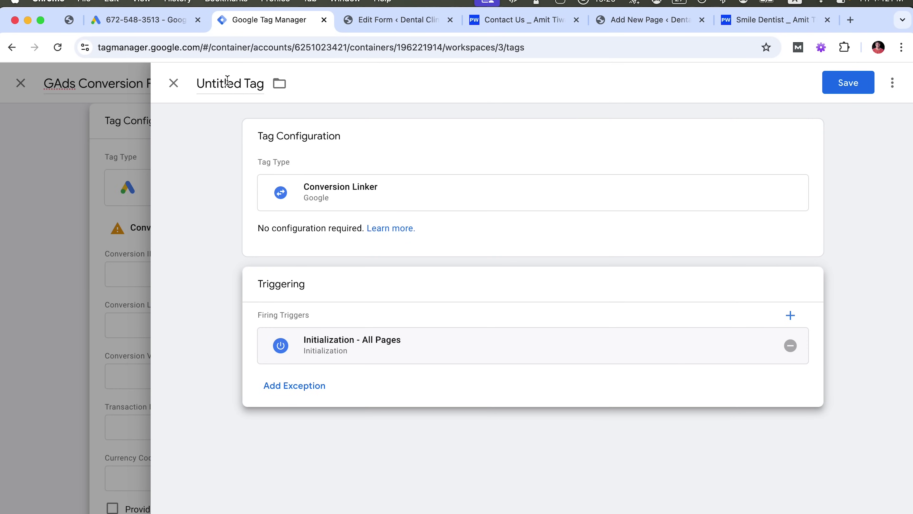
left_click(231, 78)
key("super+a")
type("conve")
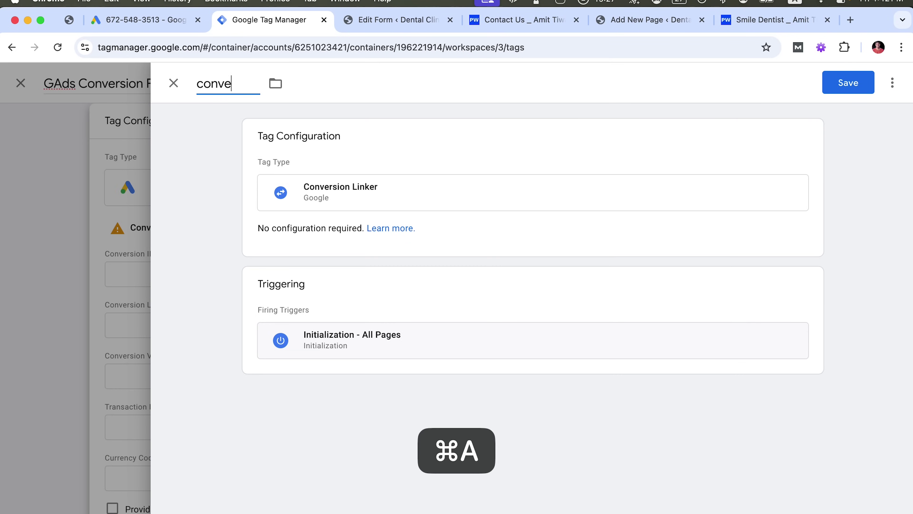
type("rsionLinker")
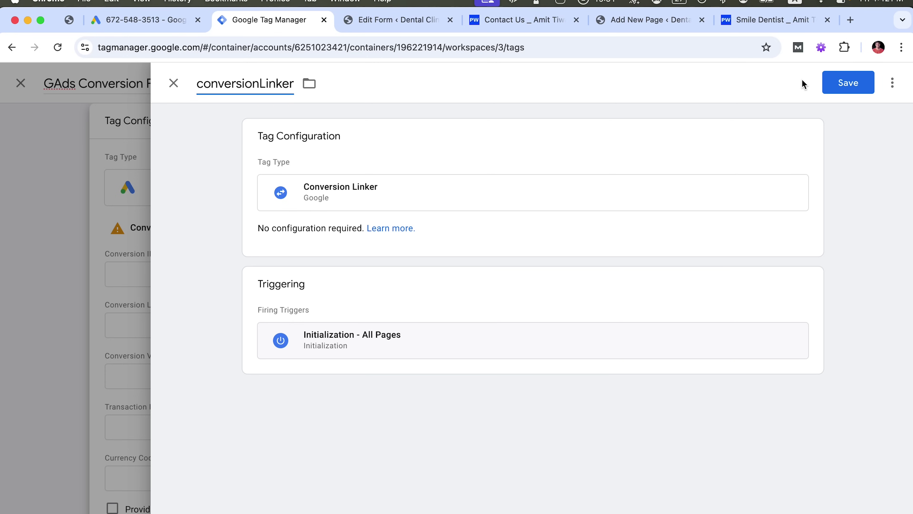
left_click(848, 86)
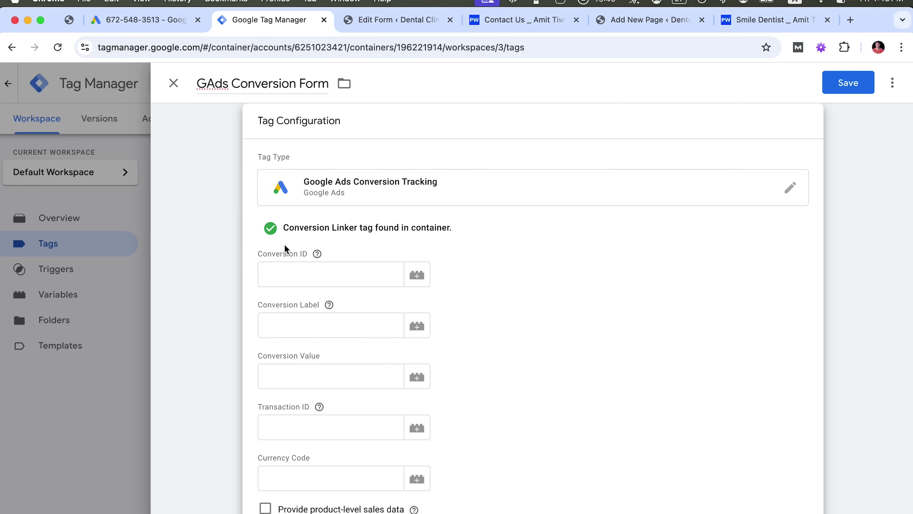
left_click(297, 275)
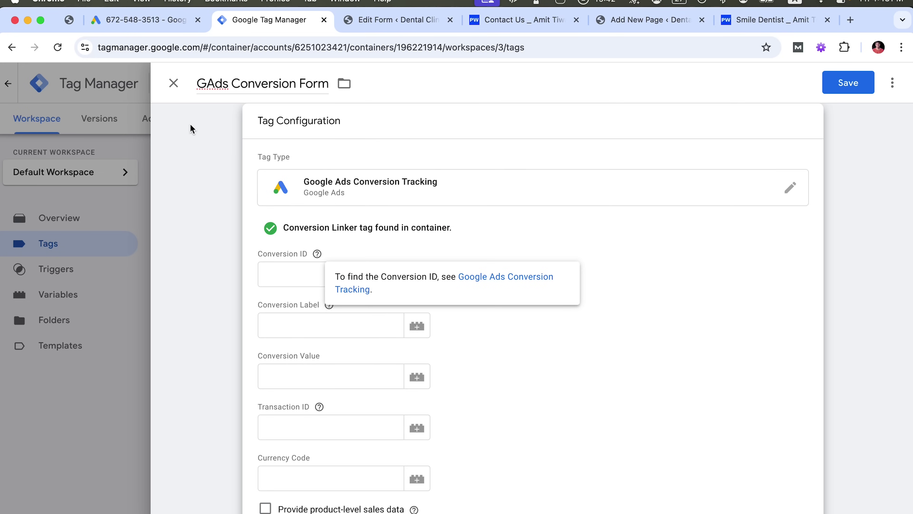
Copy the Conversion ID from Google Ads into the tag's Conversion ID field
left_click(169, 26)
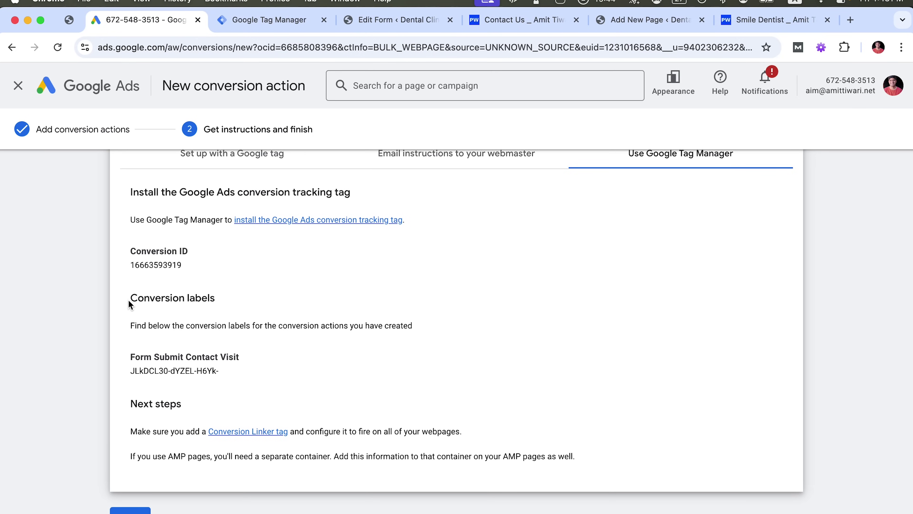
left_click_drag(130, 267, 184, 268)
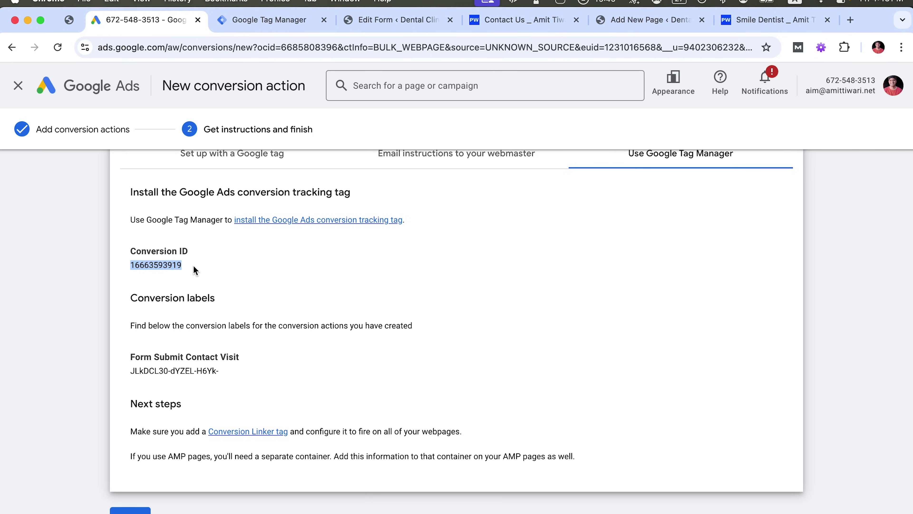
key("super+c")
left_click(260, 19)
left_click(277, 263)
key("super+v")
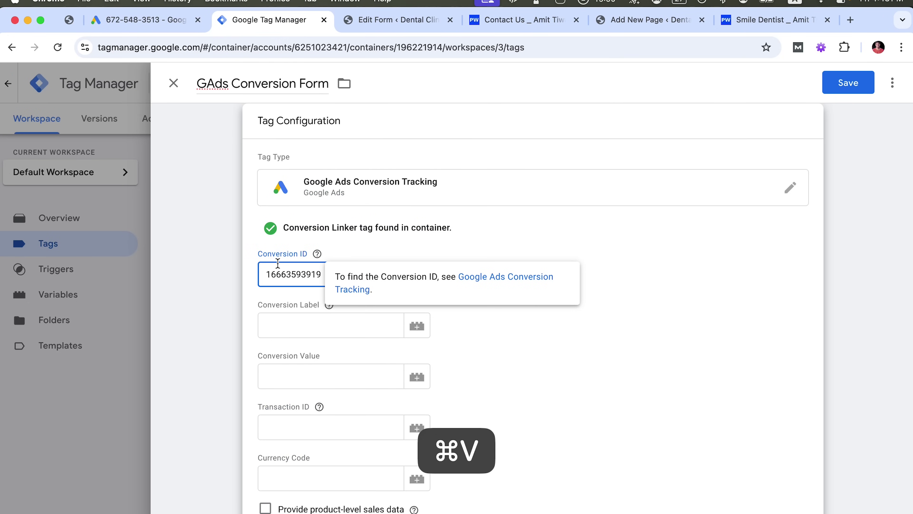
Copy the Form Submit Contact Visit conversion label into the tag's Conversion Label field
left_click(168, 22)
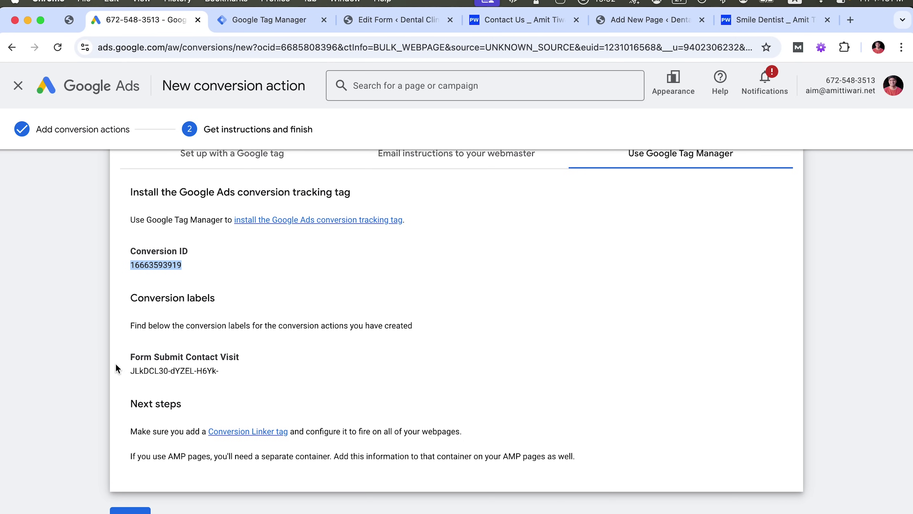
left_click_drag(130, 374, 225, 374)
key("super+c")
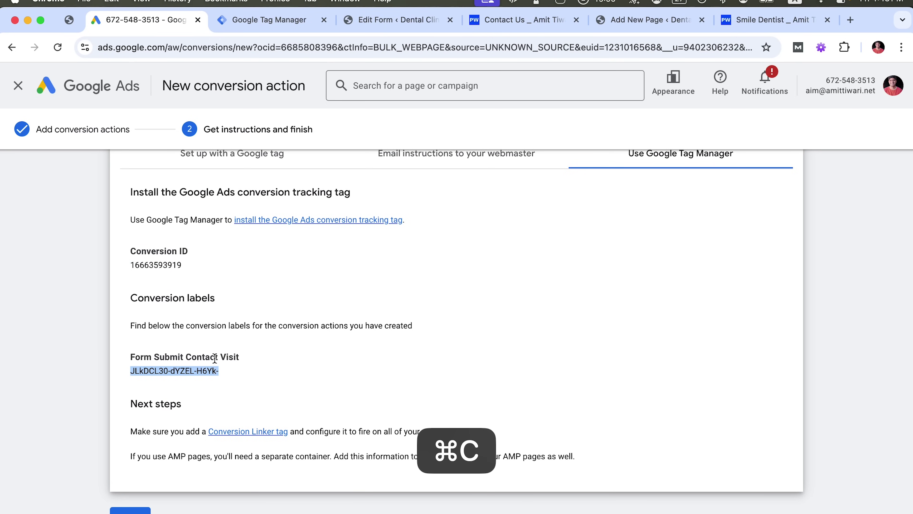
left_click(399, 26)
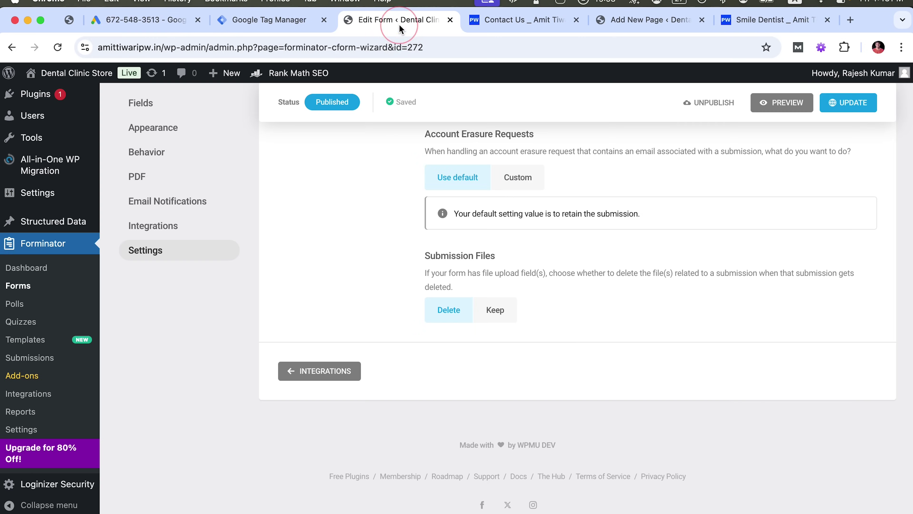
left_click(300, 21)
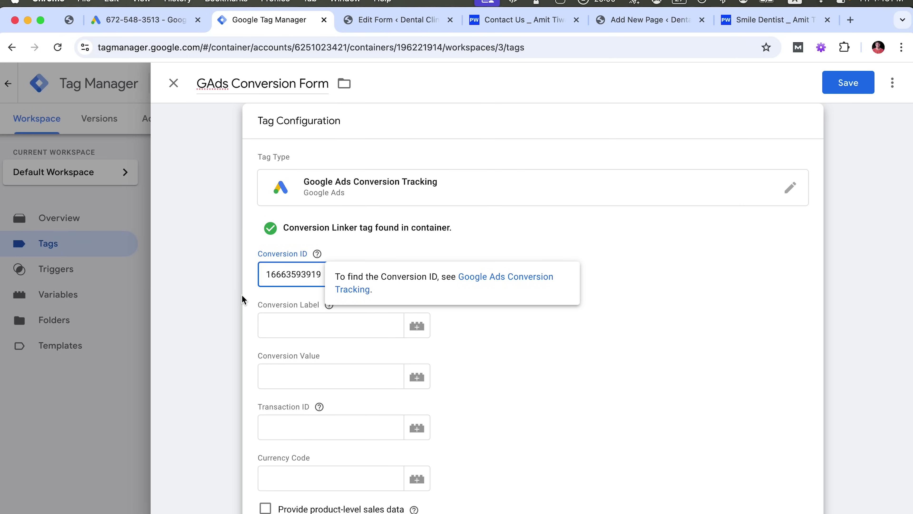
left_click(287, 319)
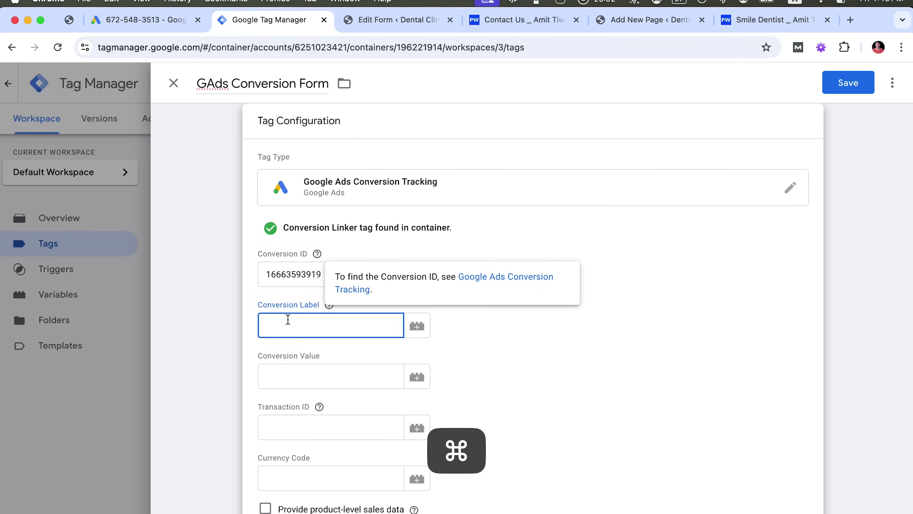
key("ctrl+v")
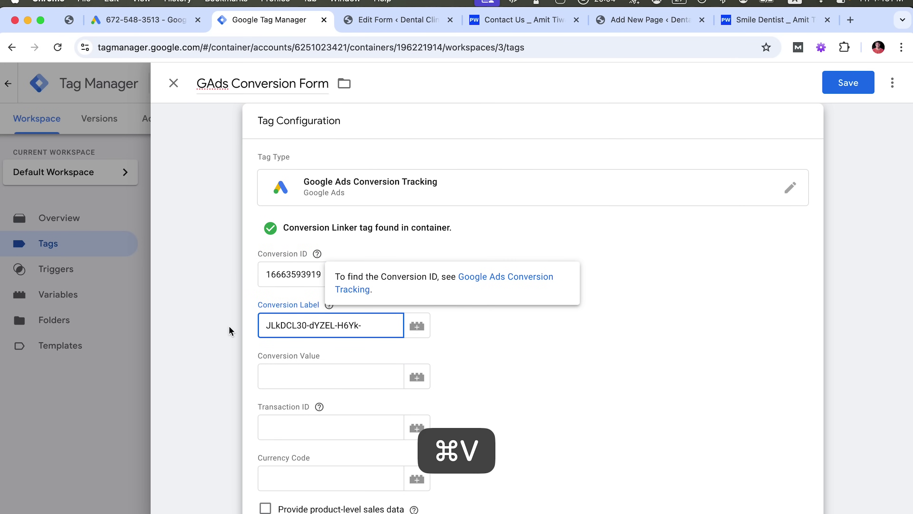
left_click(502, 372)
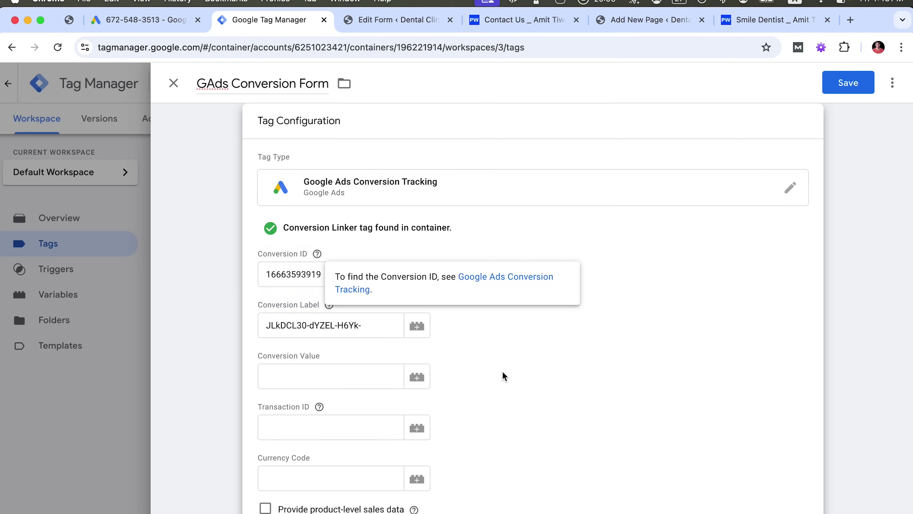
scroll(503, 371, "down", 10)
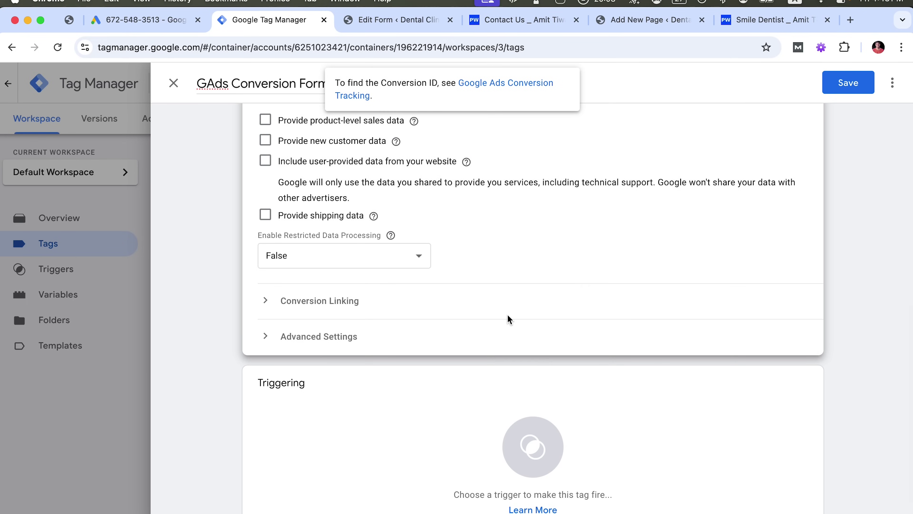
Open the Triggering card of the GAds Conversion Form tag to choose a trigger
scroll(508, 317, "up", 10)
scroll(538, 430, "down", 5)
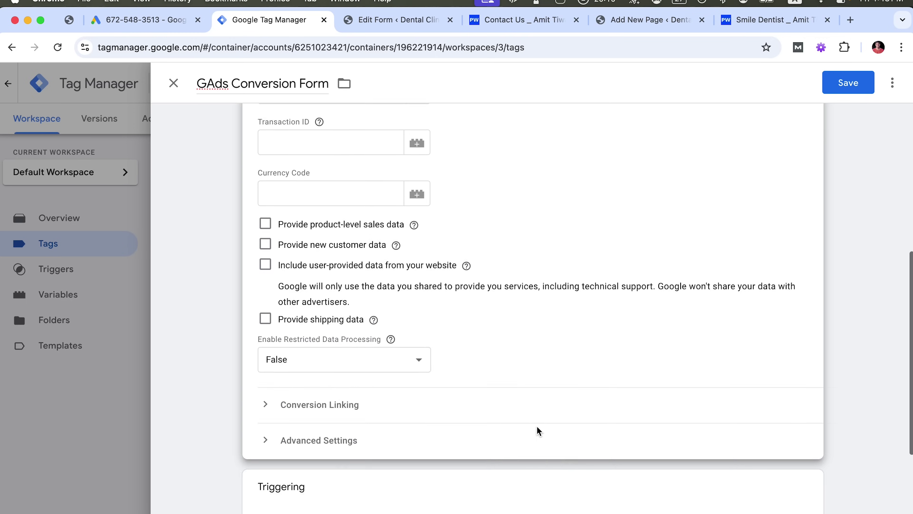
scroll(537, 426, "down", 4)
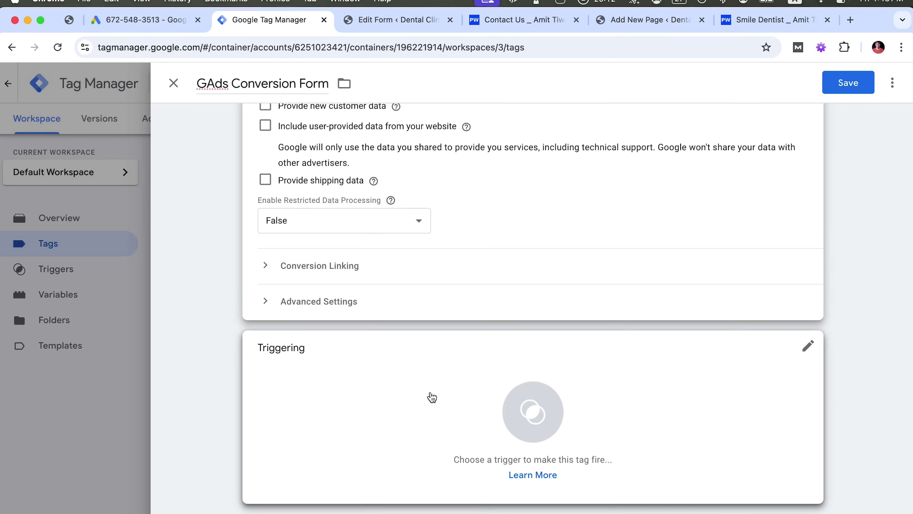
left_click(361, 445)
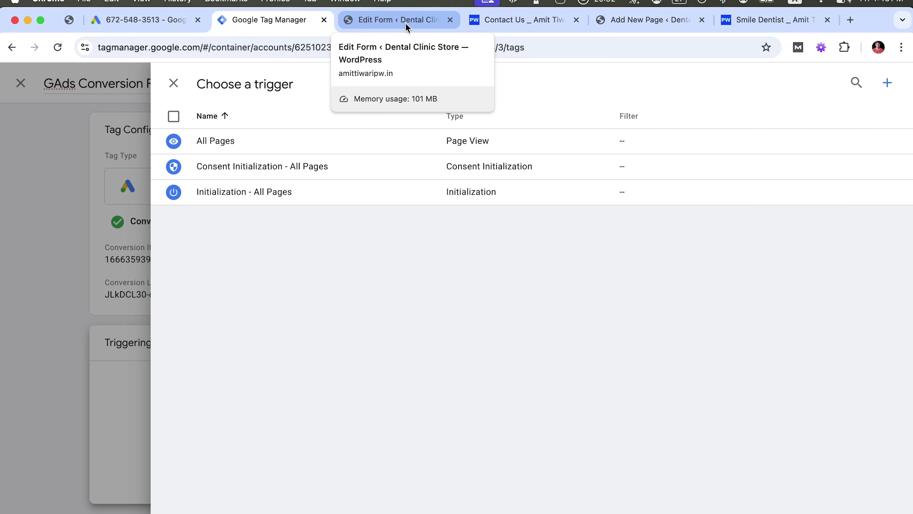
Copy the website's Contact Us page URL and start a new trigger in Tag Manager
left_click(380, 28)
left_click(462, 31)
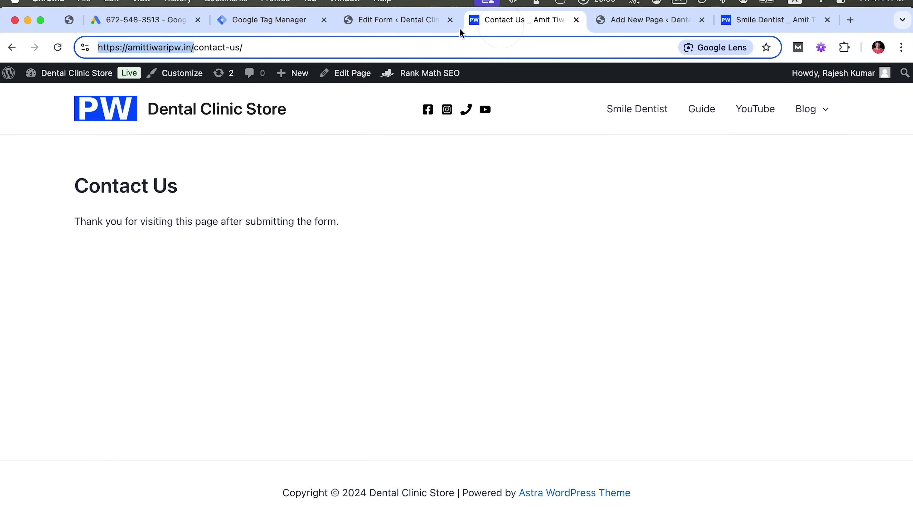
left_click_drag(254, 47, 96, 52)
key("super+c")
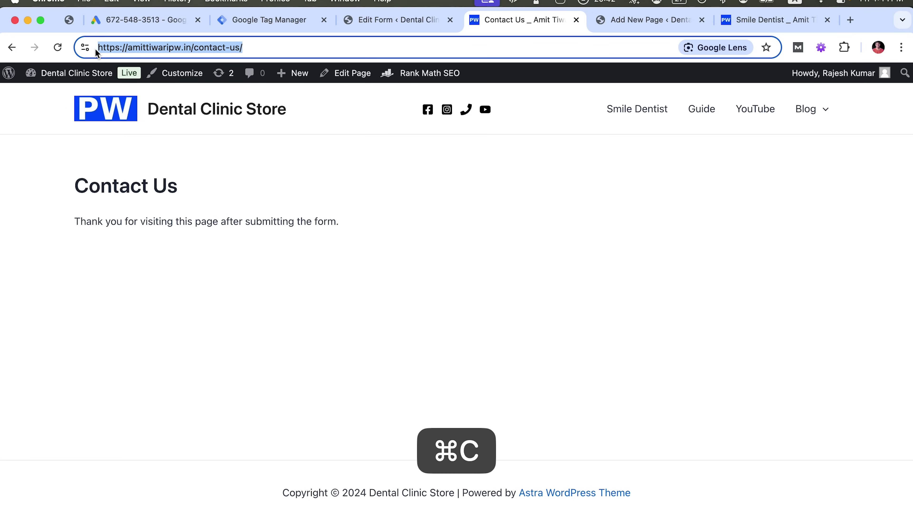
left_click(241, 31)
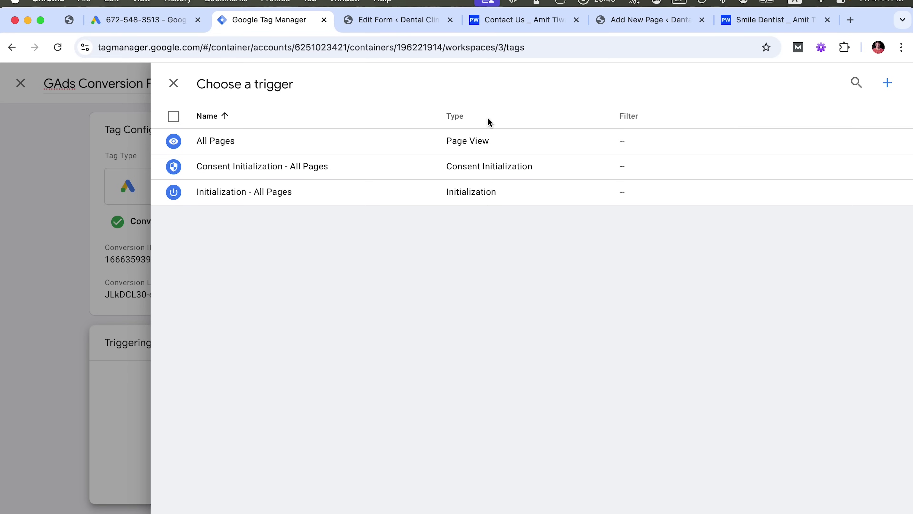
left_click(888, 84)
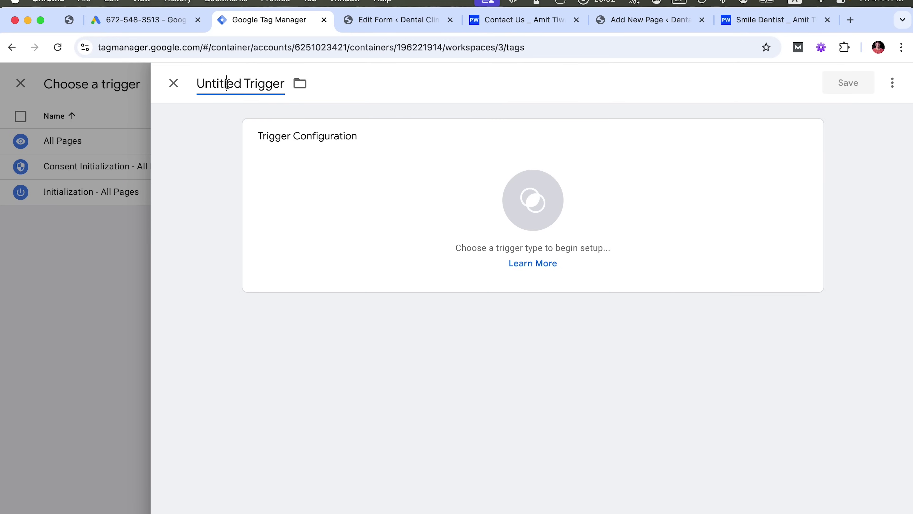
Name the trigger 'ContactFormVisit' as a Page View trigger limited to some page views
left_click(227, 84)
key("super+a")
type("ContactFormVisit")
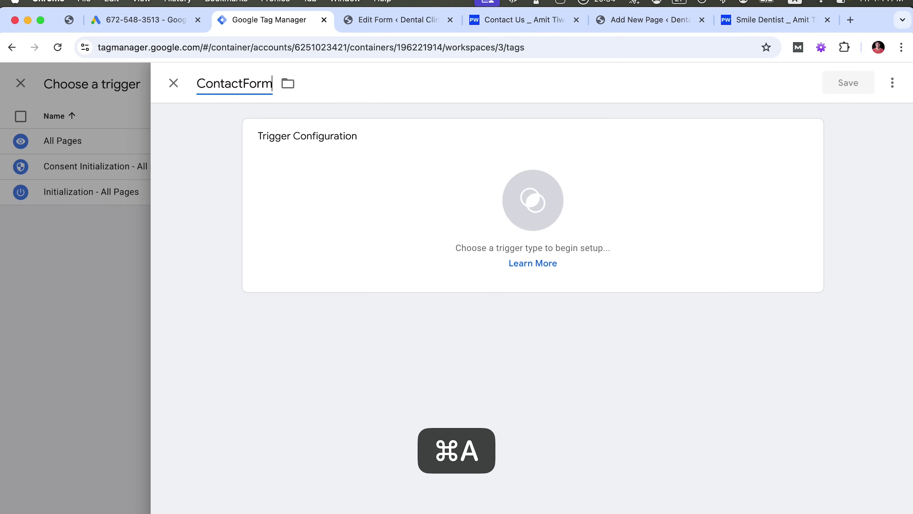
left_click(534, 249)
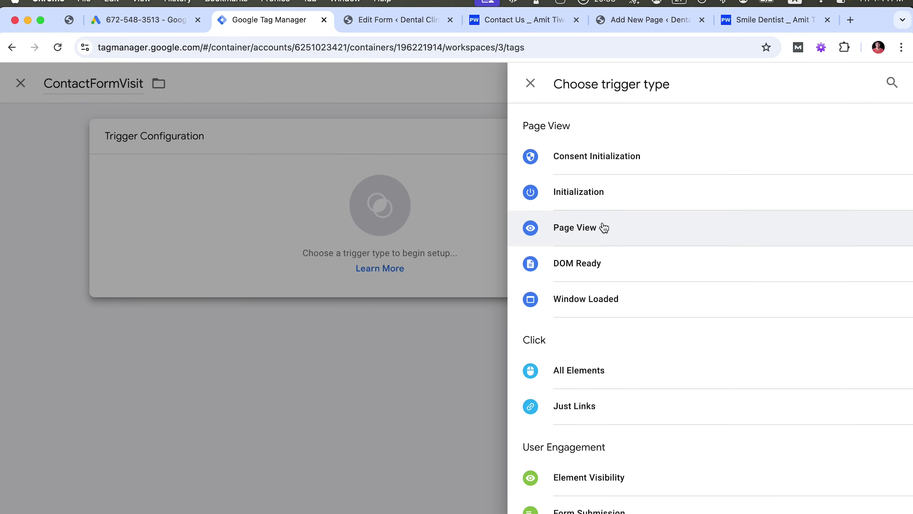
left_click(584, 234)
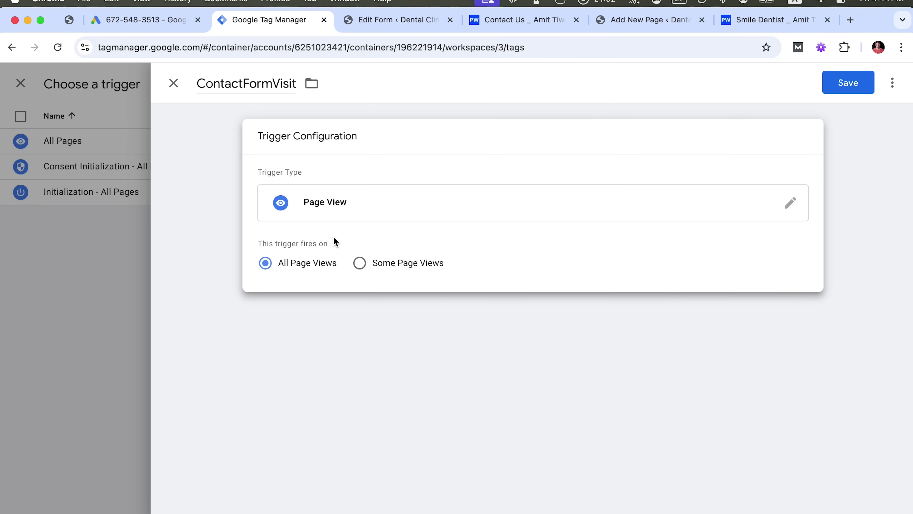
left_click(364, 264)
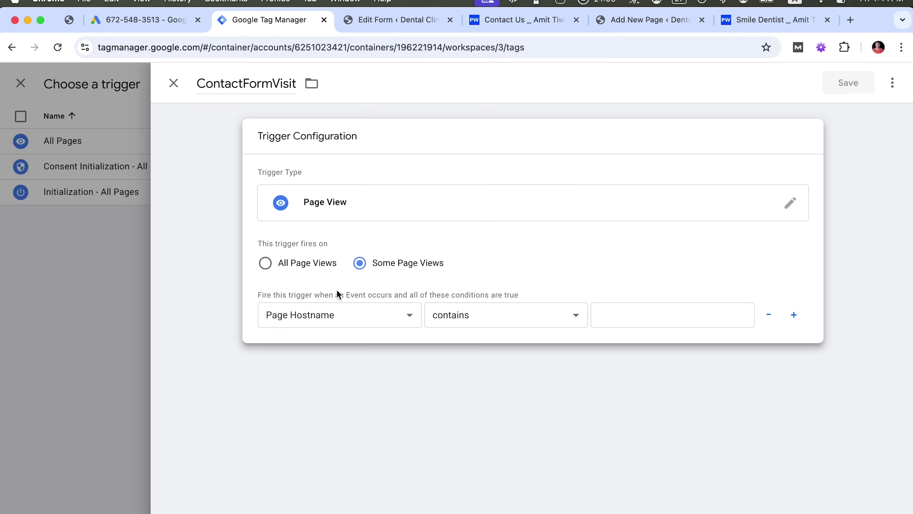
left_click(337, 312)
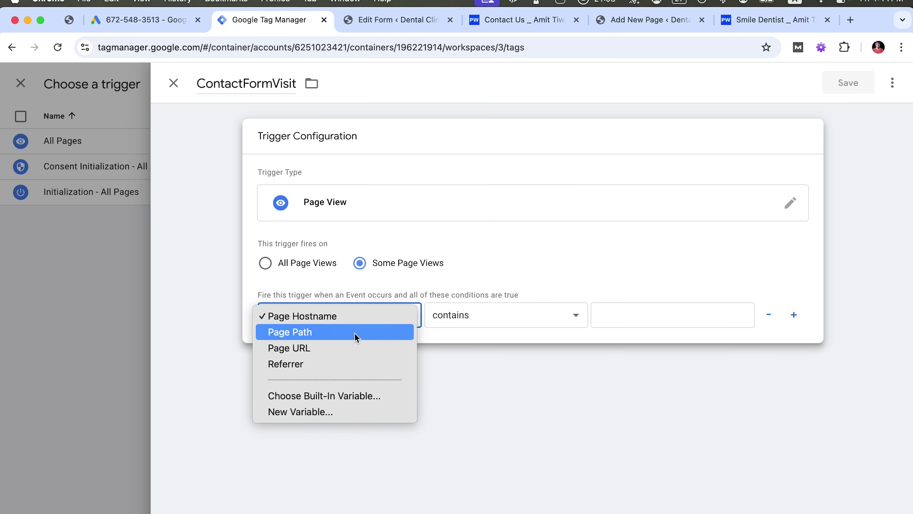
left_click(342, 347)
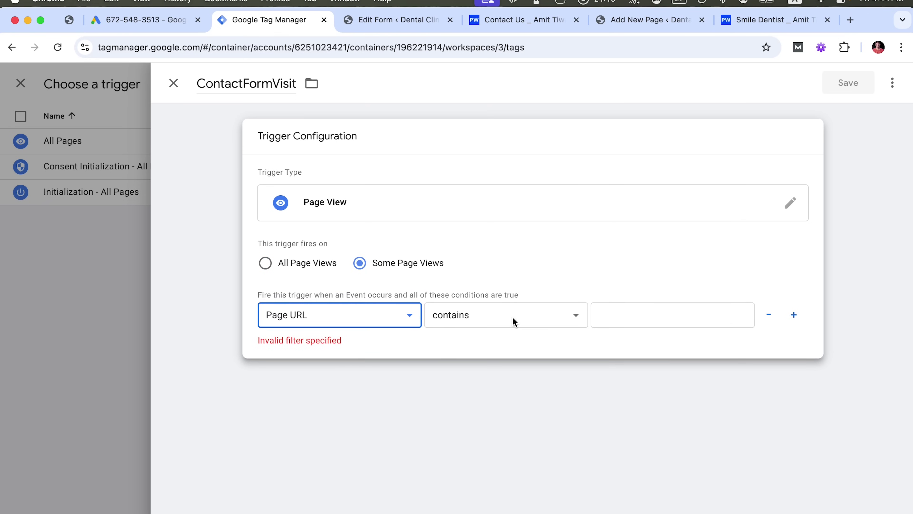
left_click(518, 320)
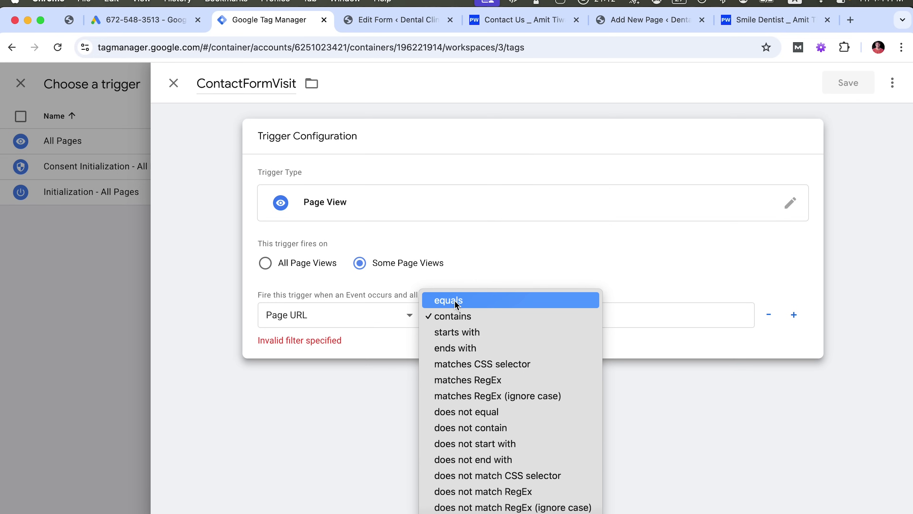
key("Escape")
left_click(619, 306)
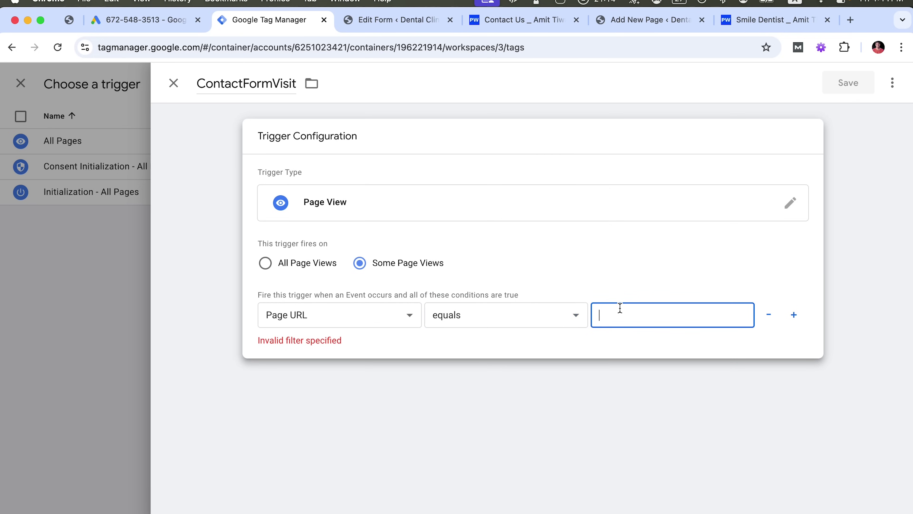
key("super+v")
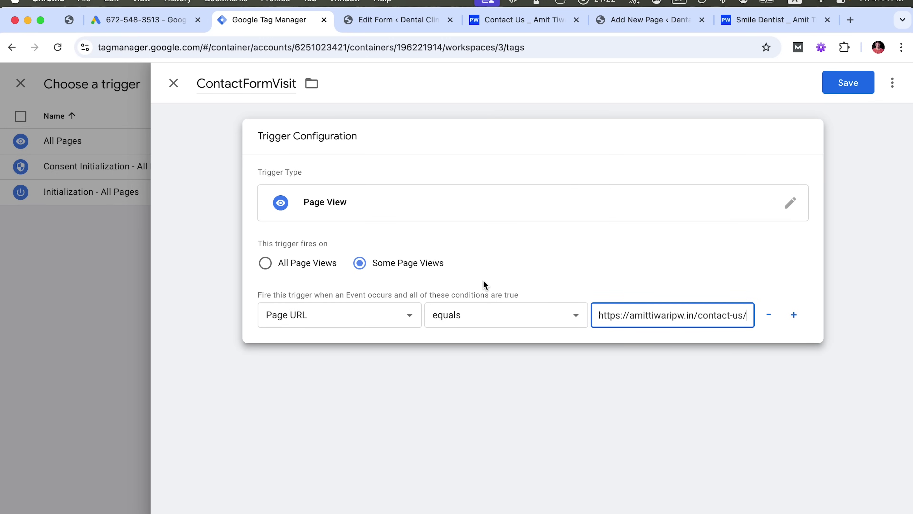
left_click(841, 85)
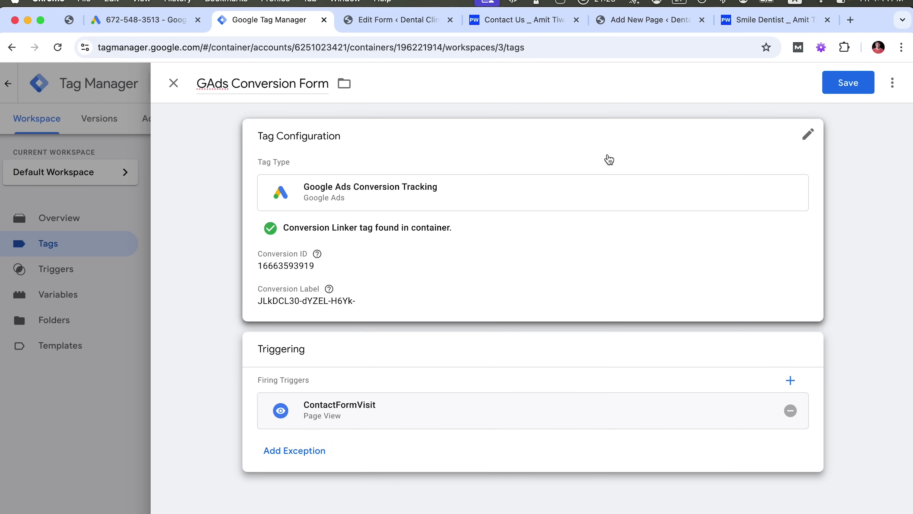
Save the GAds Conversion Form tag and publish the container as version 'ConversionTracking_FormSubmit'
left_click(839, 89)
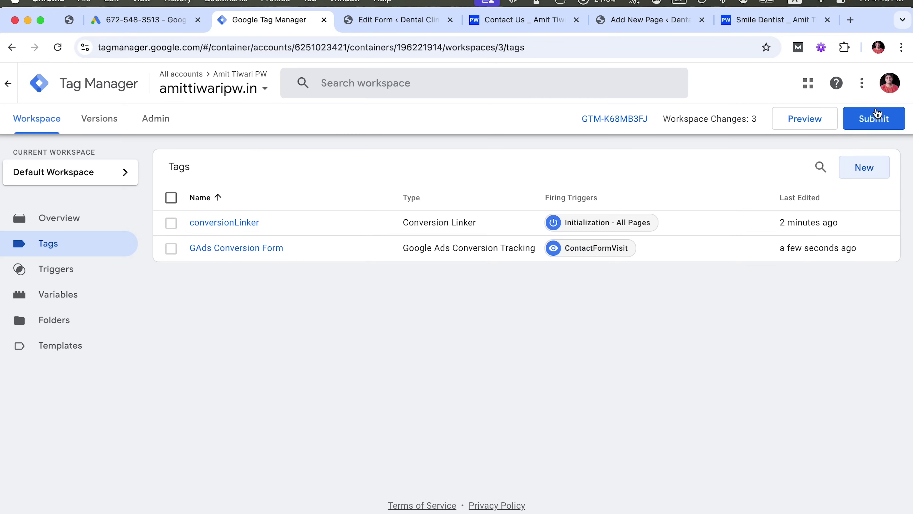
left_click(882, 118)
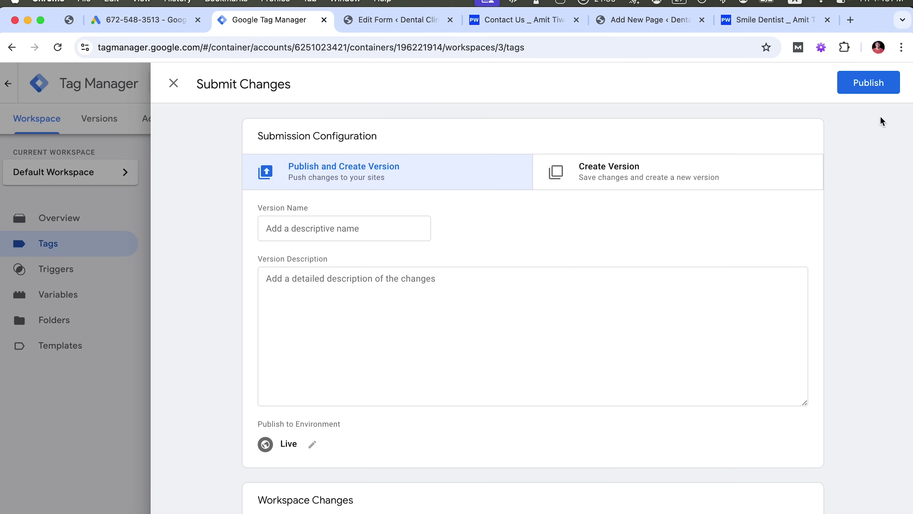
left_click(353, 233)
key("super+v")
left_click(869, 86)
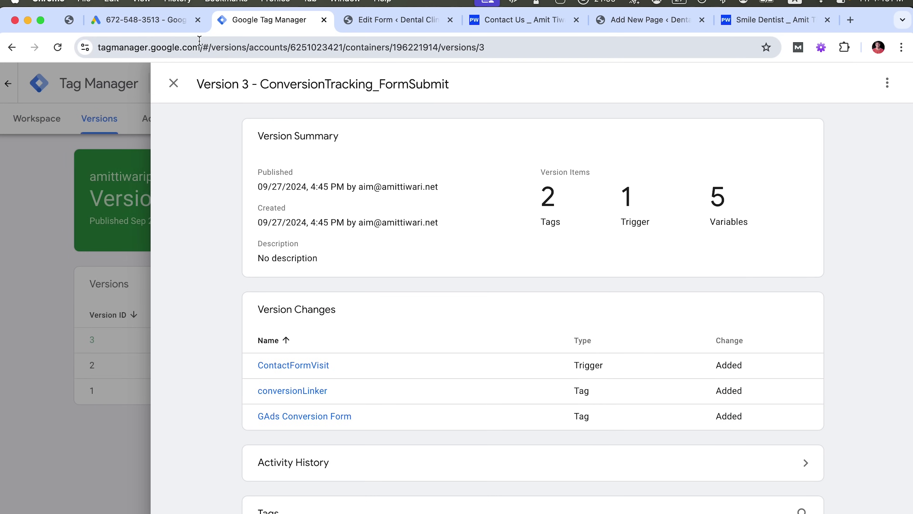
Finish the Form Submit Contact Visit conversion action setup in Google Ads
left_click(151, 28)
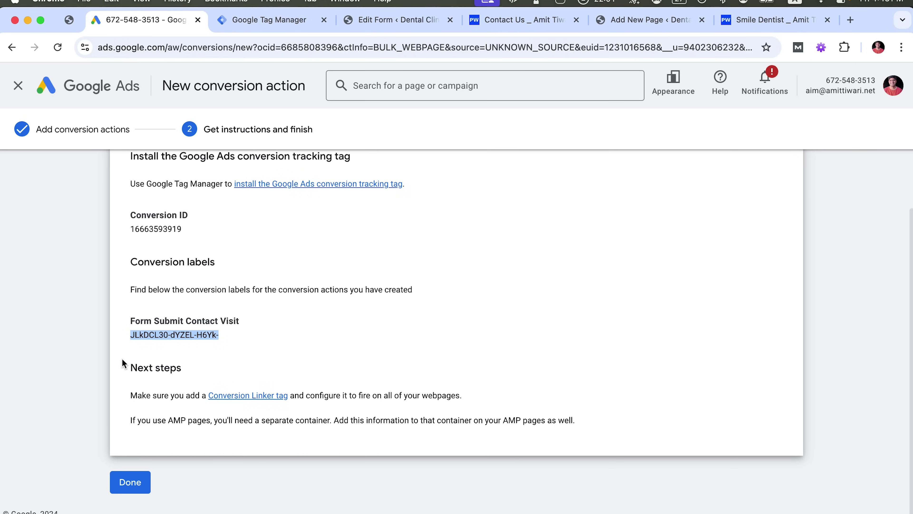
left_click(138, 480)
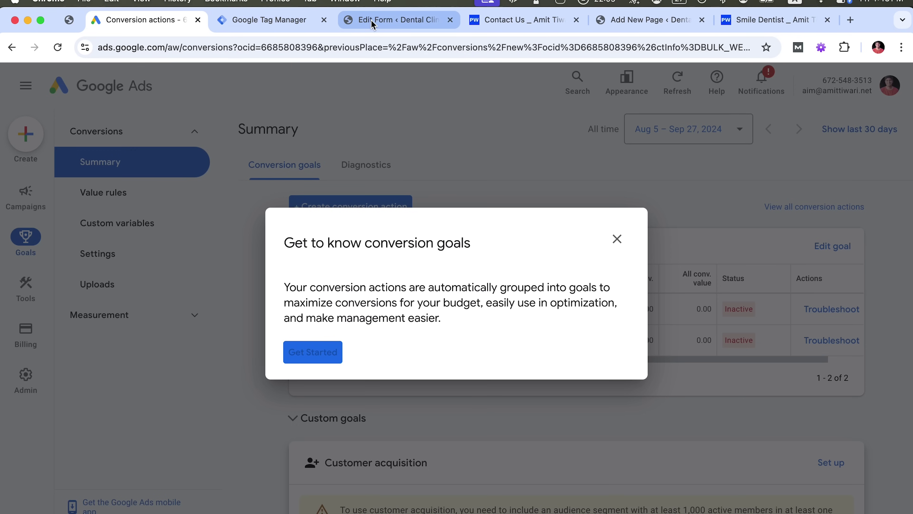
Return to the Best SEO Classes form and submit it with a sample first name, e-mail and phone number
left_click(517, 26)
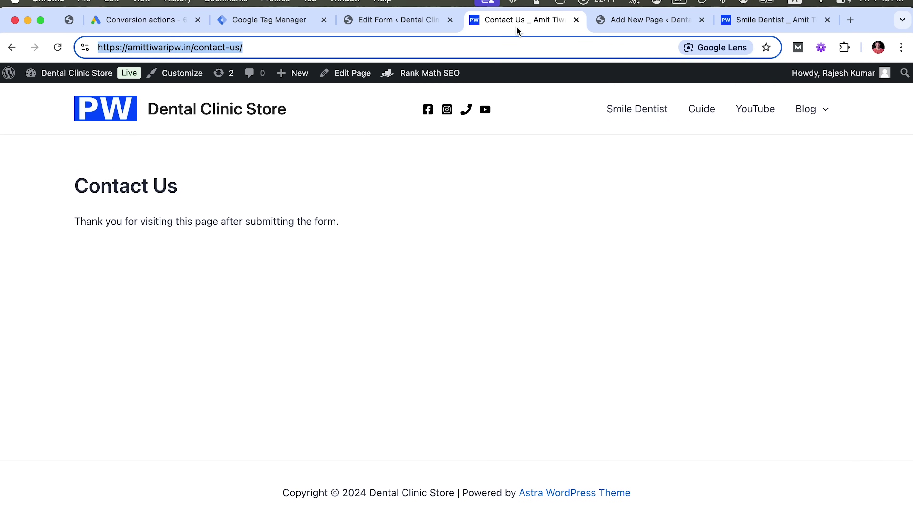
left_click(57, 47)
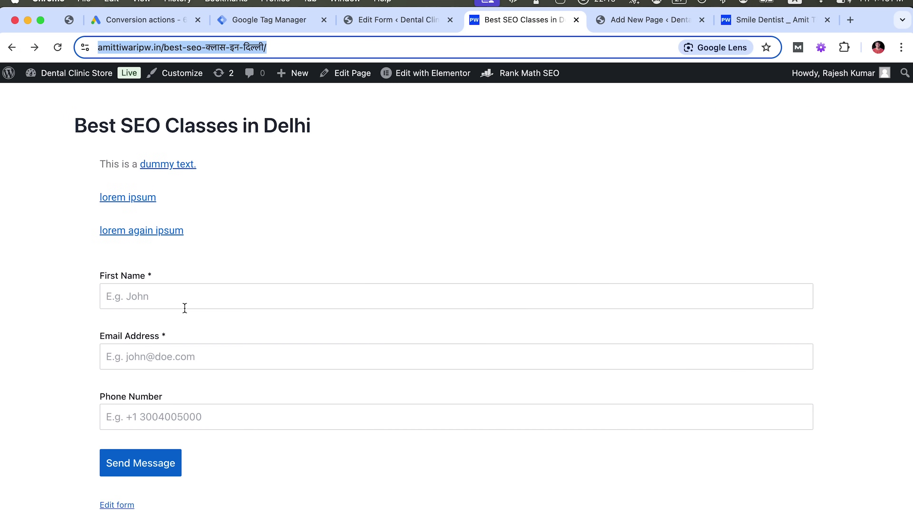
left_click(189, 292)
type("amit")
key("Tab")
type("amit@demo.com")
key("Tab")
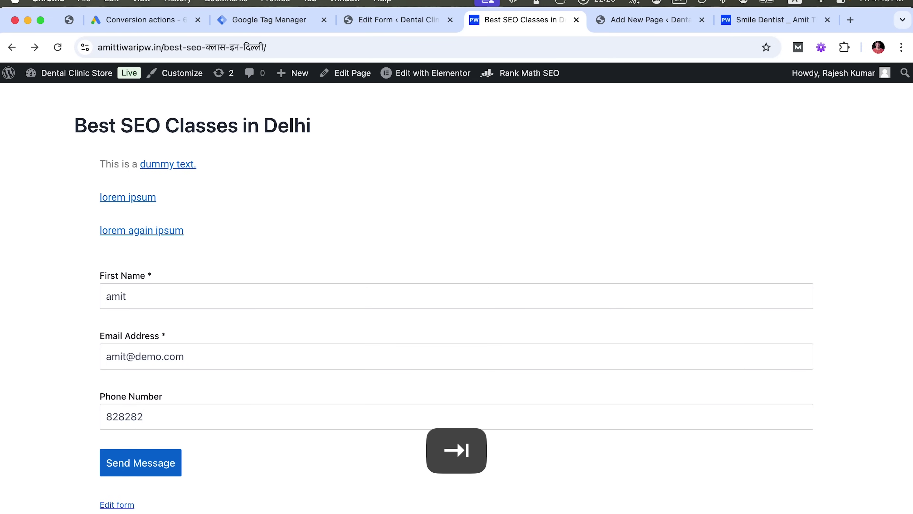
left_click(166, 467)
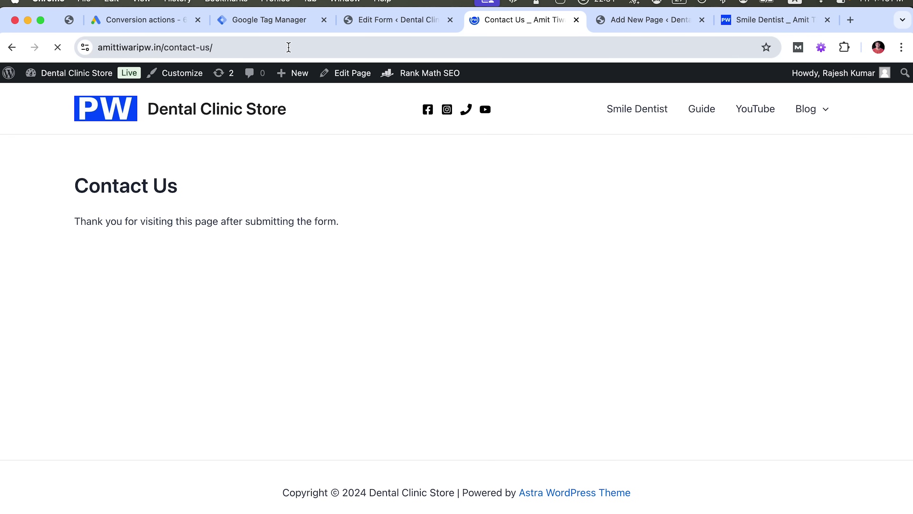
Close the conversion goals guide in Google Ads and reload the Conversions Summary
left_click(274, 23)
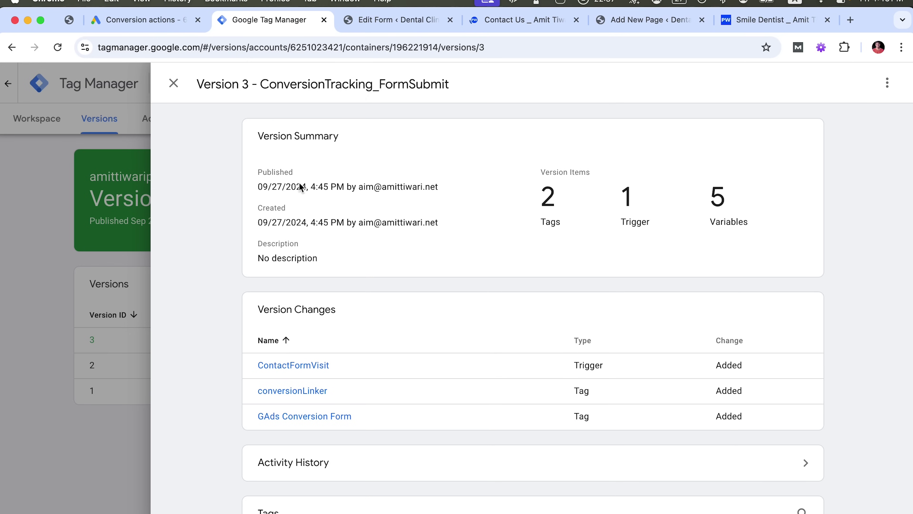
left_click(163, 21)
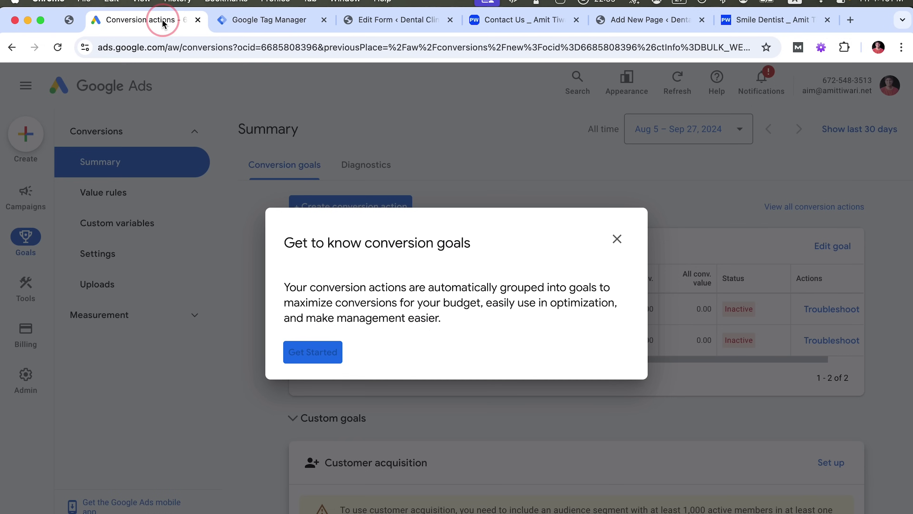
left_click(616, 240)
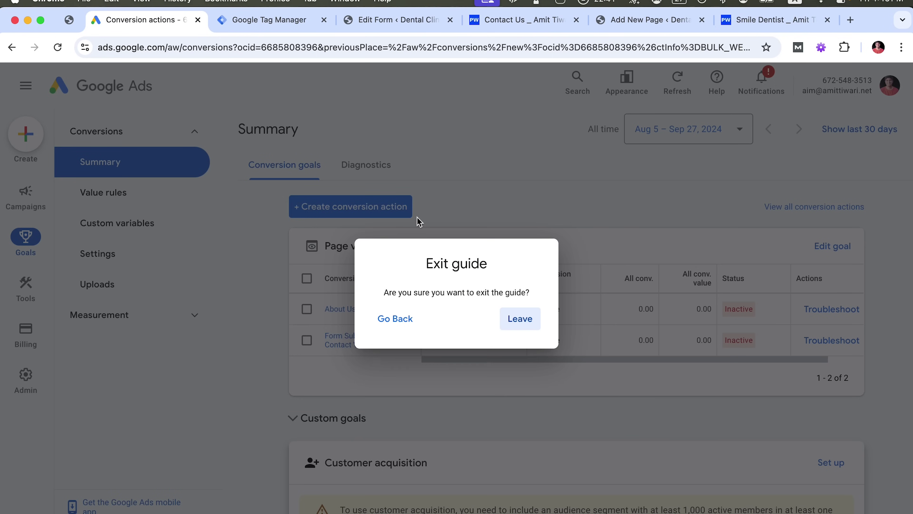
left_click(515, 327)
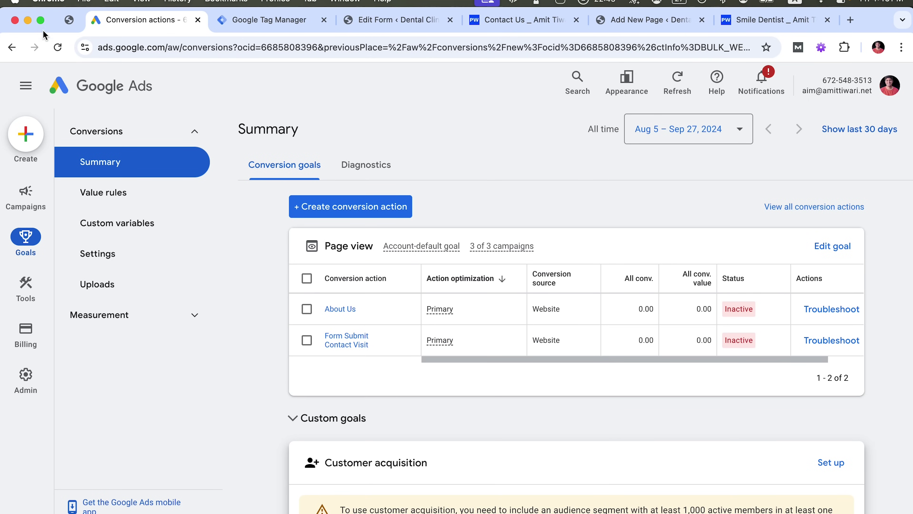
left_click(58, 48)
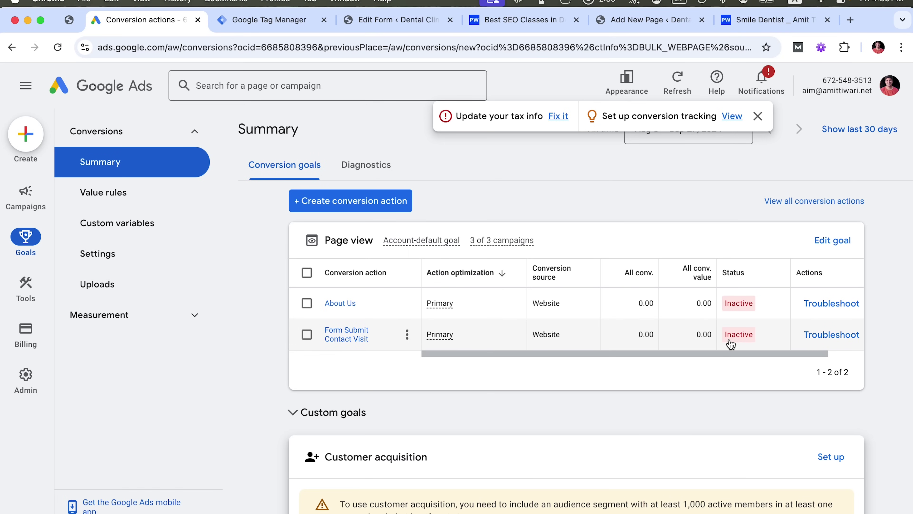
Troubleshoot Form Submit Contact Visit and connect Tag Assistant to the pasted website URL
mouse_move(731, 344)
left_click(669, 217)
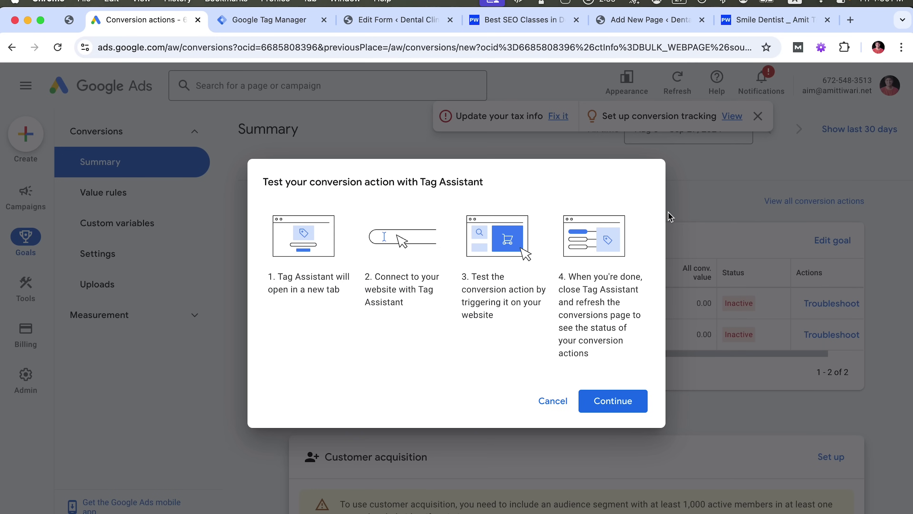
left_click(616, 402)
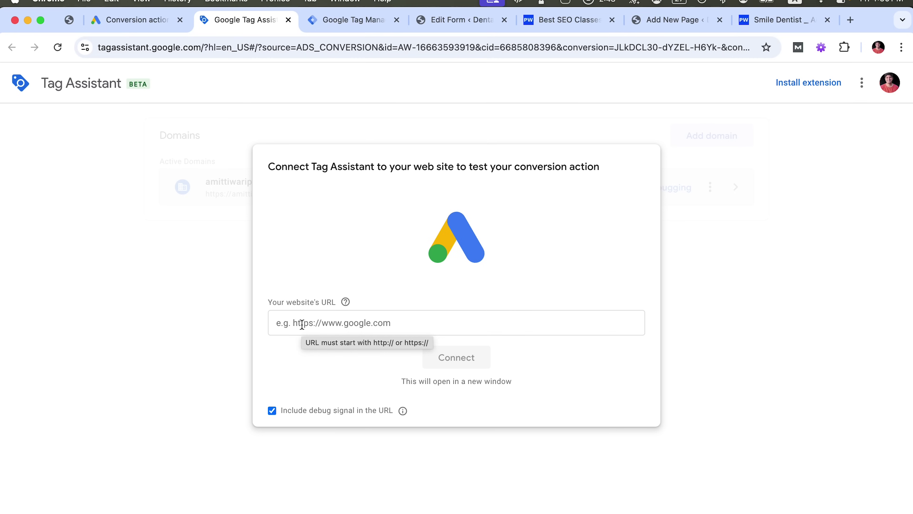
left_click(302, 324)
key("super")
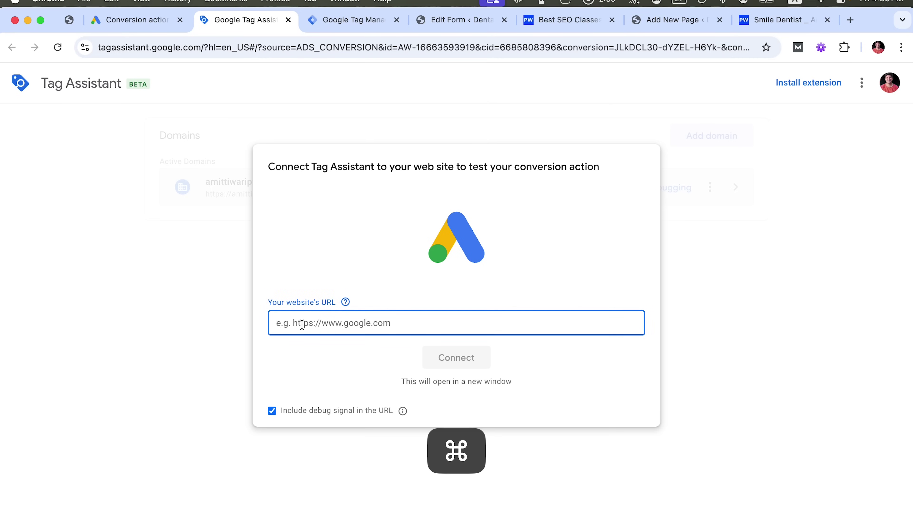
key("super+v")
left_click(431, 358)
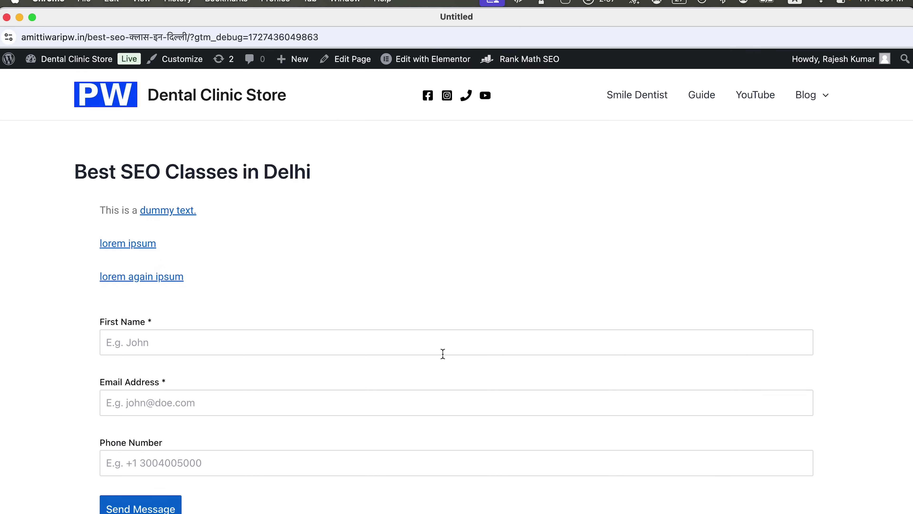
Autofill the debug-window form with saved name, e-mail and phone details and send it
left_click(222, 339)
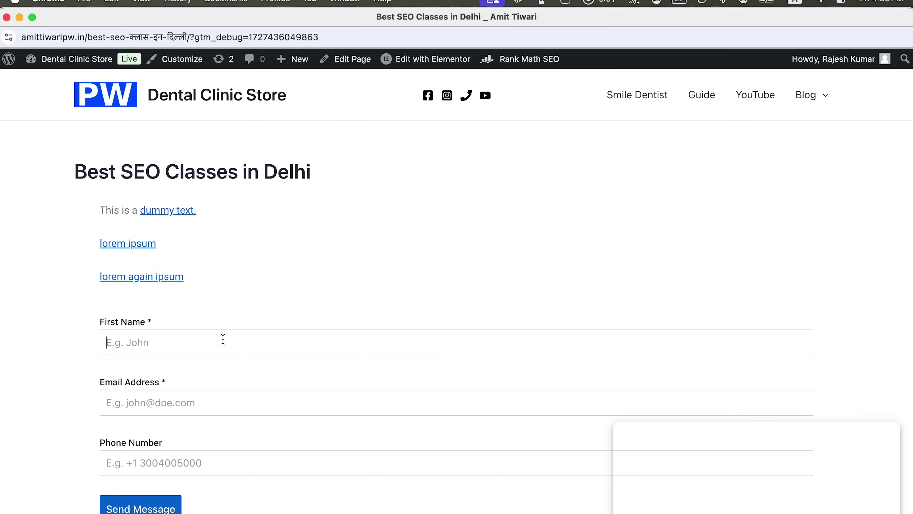
type("a")
left_click(151, 371)
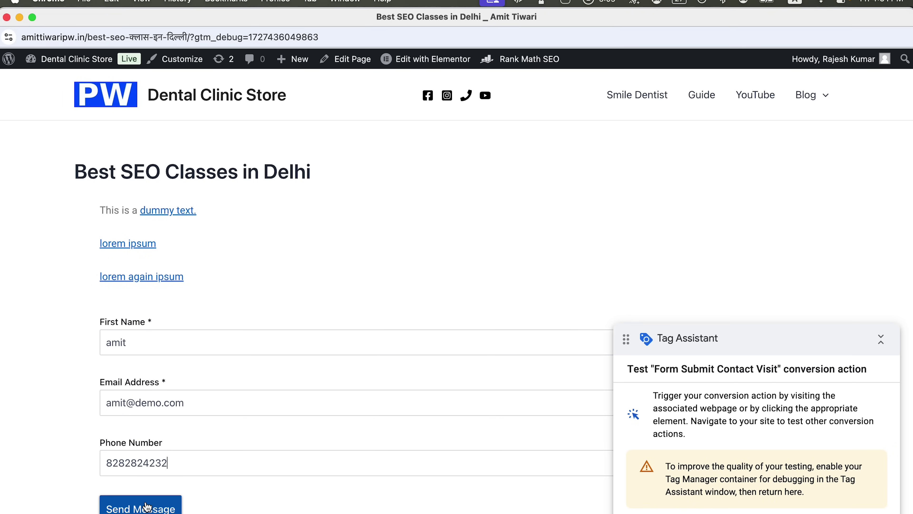
left_click(146, 507)
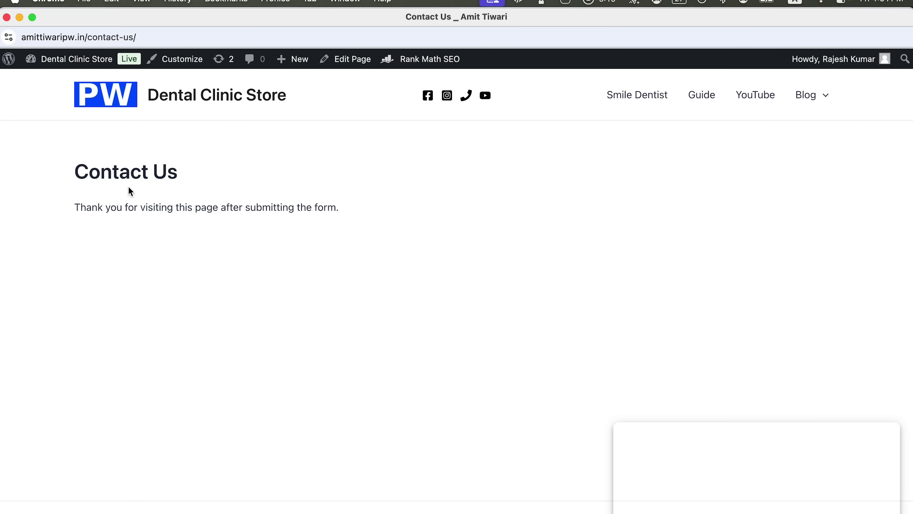
Dismiss Tag Assistant's confirmation and check the conversion now reads 'No recent conversions' in Google Ads
left_click(19, 17)
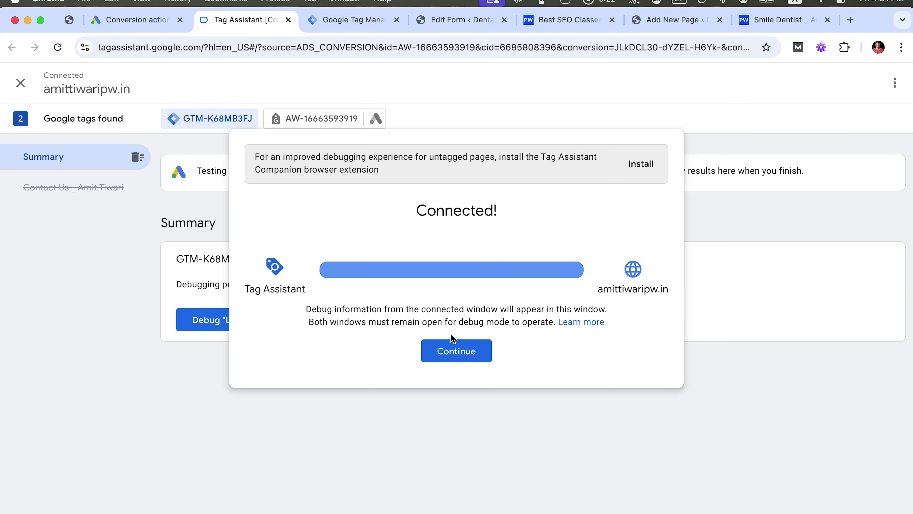
left_click(456, 351)
left_click(136, 20)
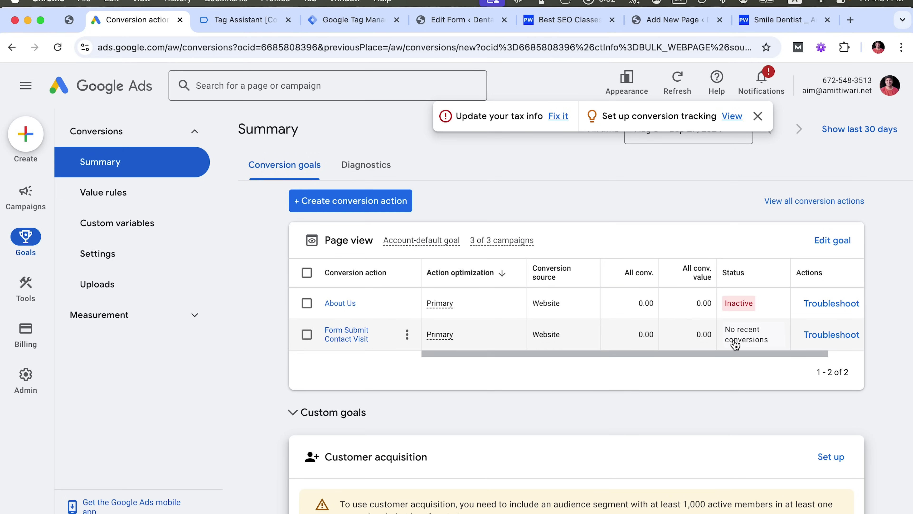
mouse_move(743, 335)
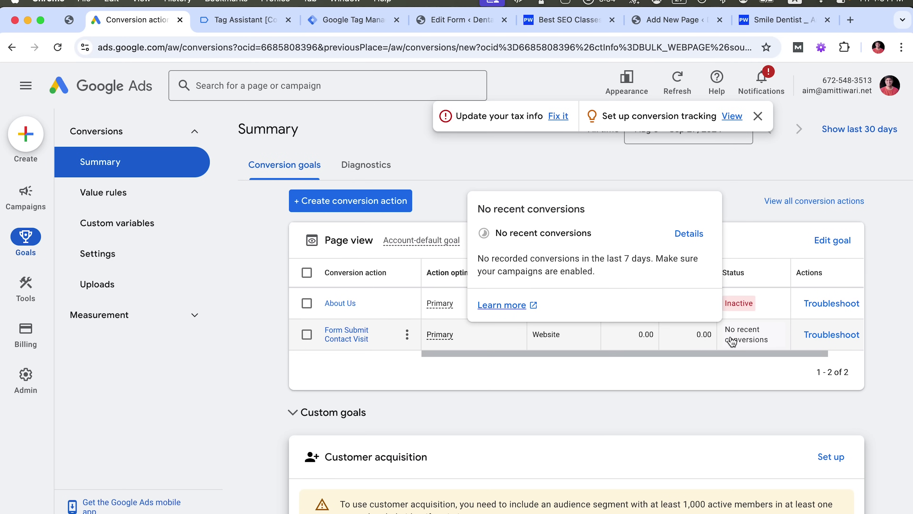